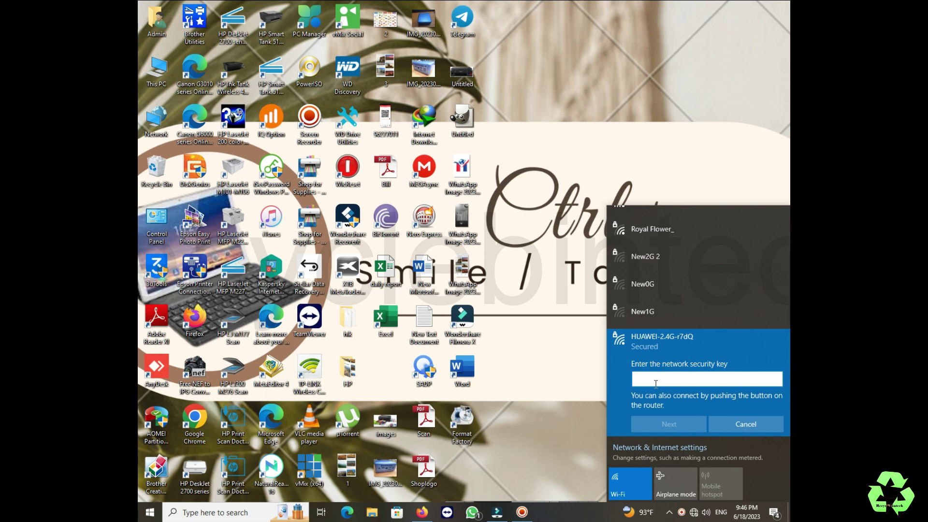
Enter the security key for HUAWEI-2.4G-r7dQ and submit it to join the network.
{"action": "type", "text": "********"}
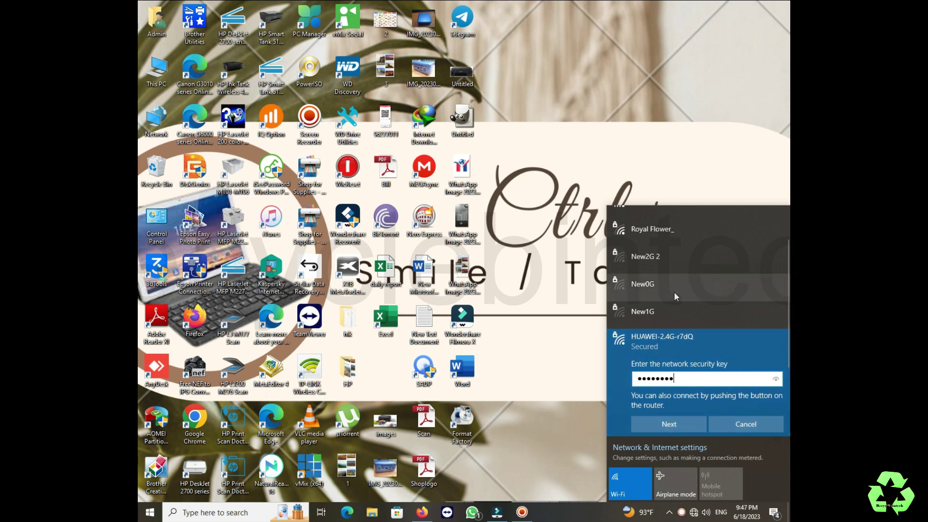
{"action": "left_click", "coordinate": [654, 428]}
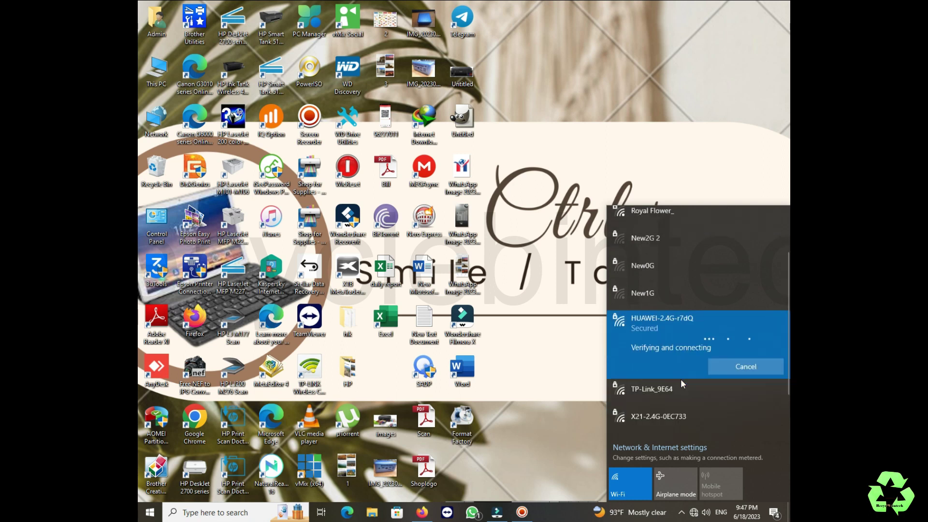
Switch to a fresh Firefox tab and load the router address 192.168.1.1.
{"action": "key", "text": "alt+Tab"}
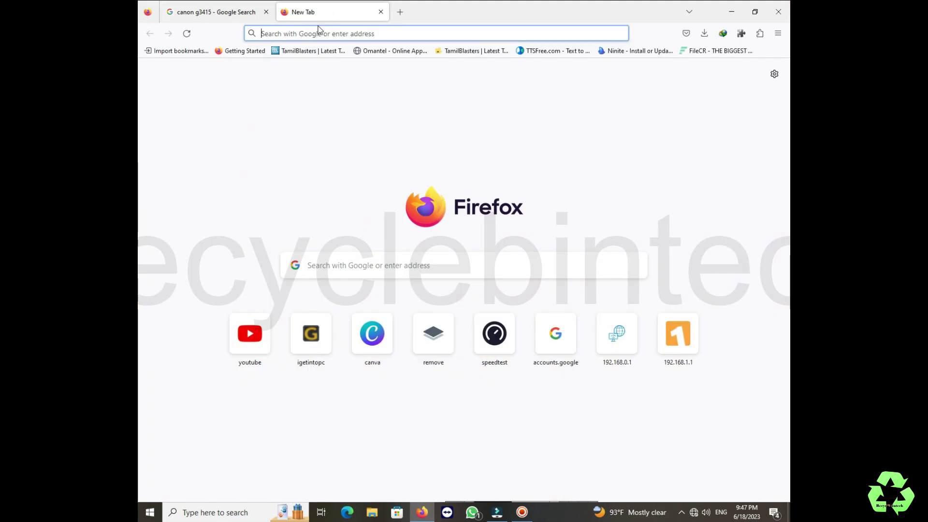
{"action": "type", "text": "192."}
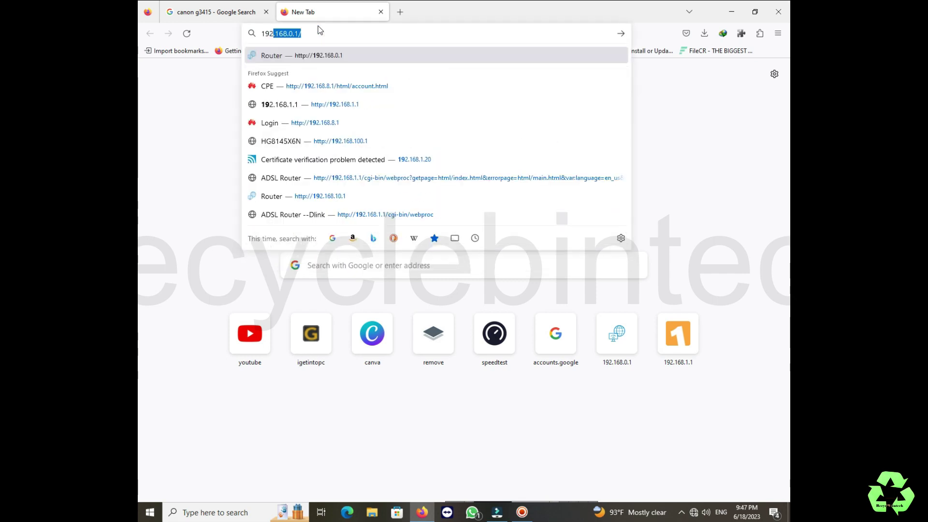
{"action": "type", "text": "1"}
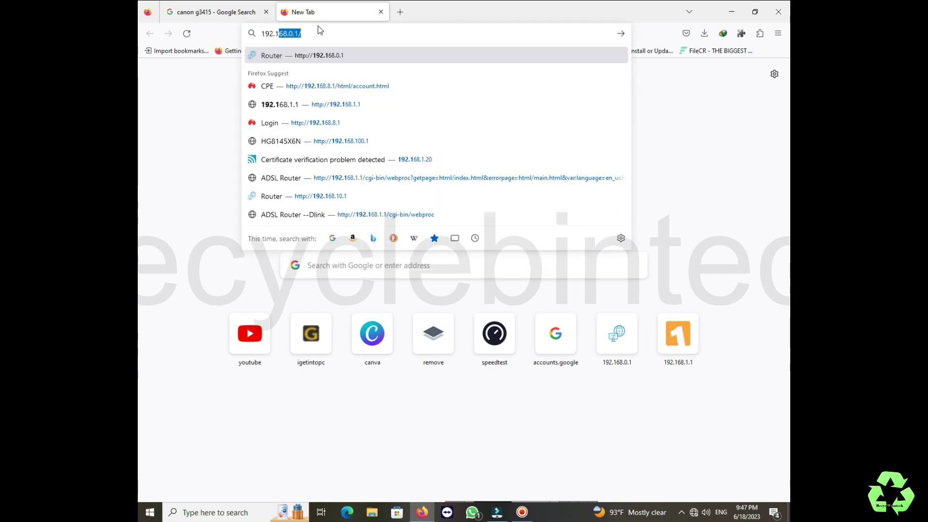
{"action": "type", "text": "68.1.1"}
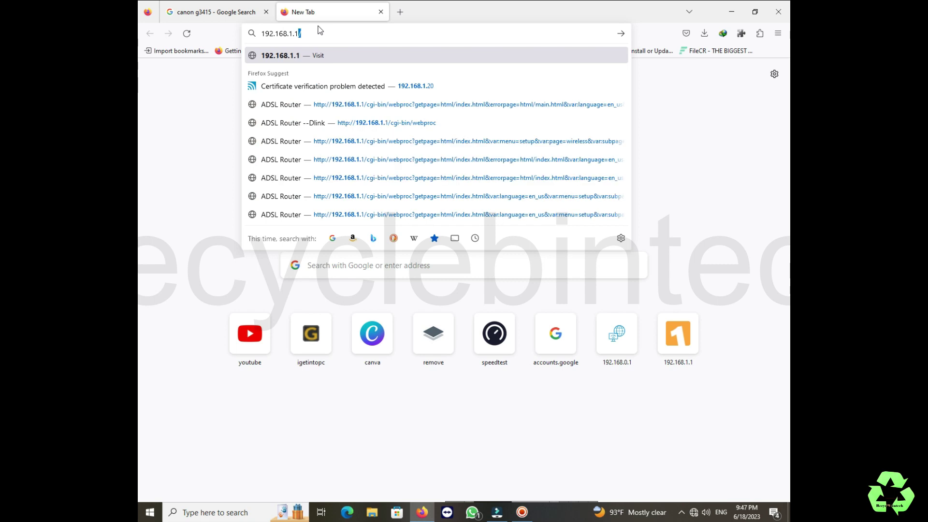
{"action": "key", "text": "Return"}
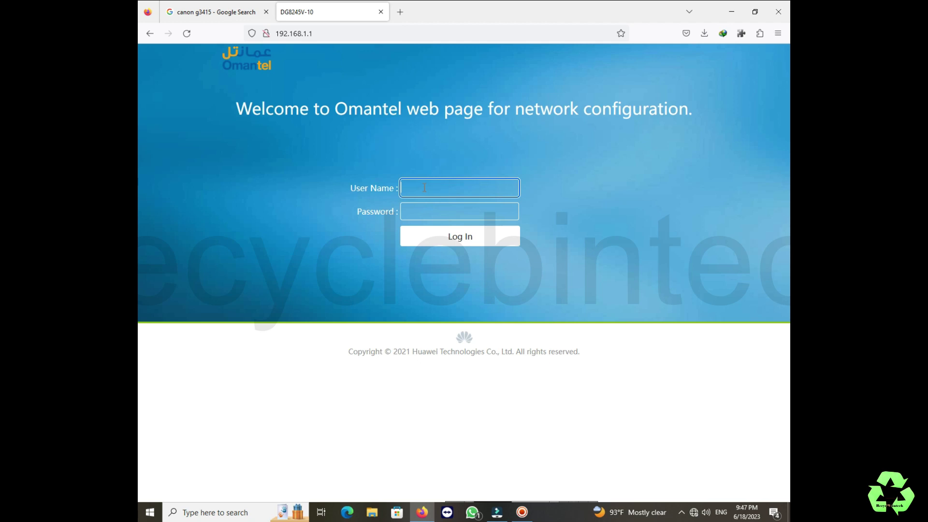
Log in with the router's user name and password, then pass the Internet configuration step.
{"action": "type", "text": "user"}
{"action": "key", "text": "Tab"}
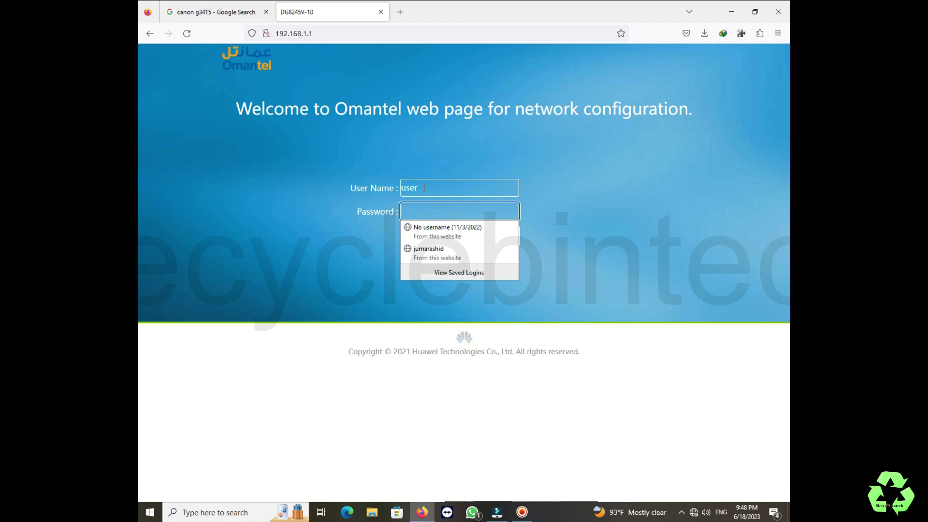
{"action": "type", "text": "a"}
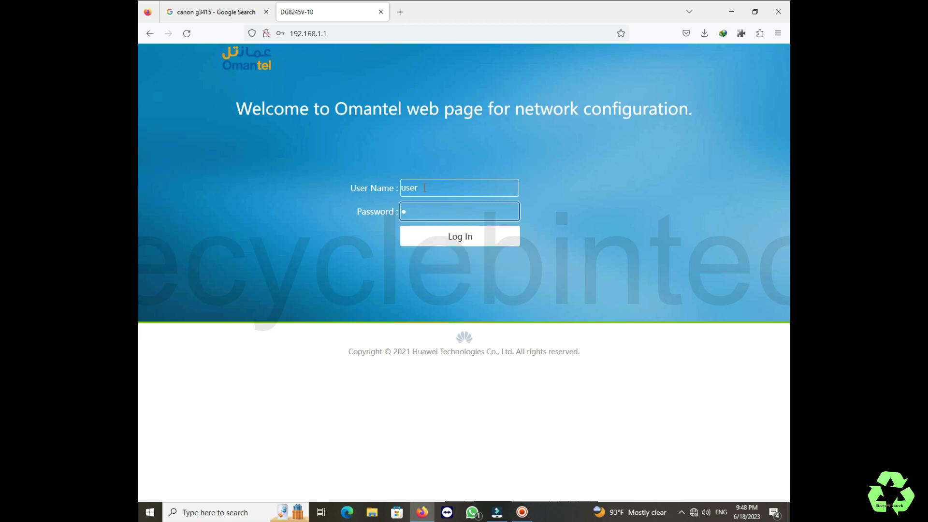
{"action": "type", "text": "ser123456"}
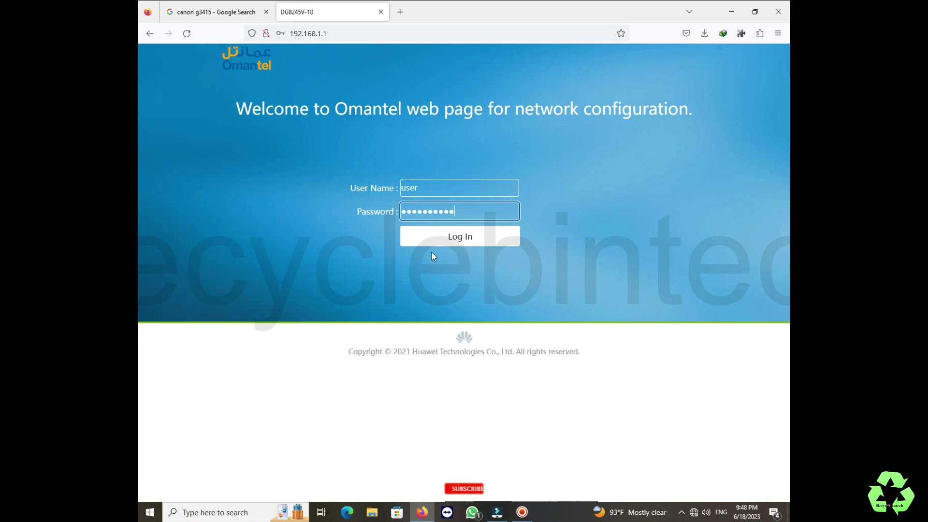
{"action": "left_click", "coordinate": [438, 240]}
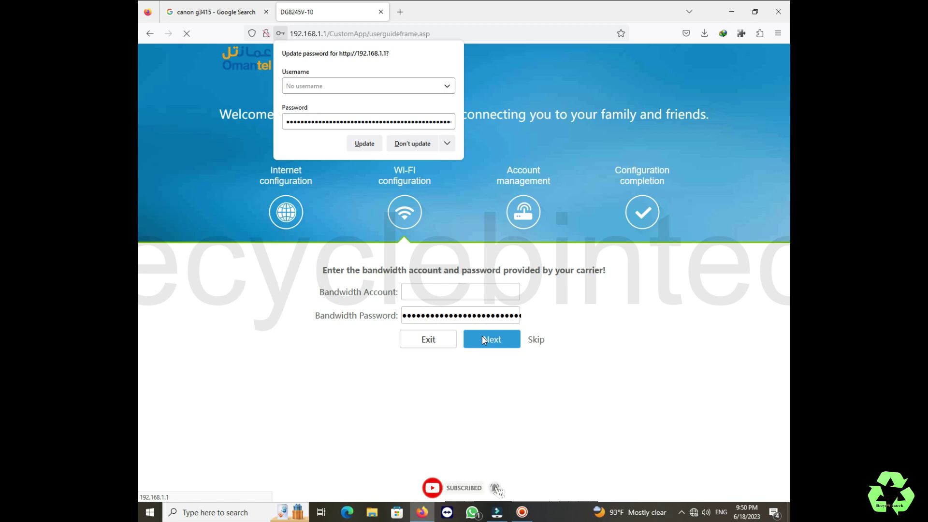
{"action": "left_click", "coordinate": [482, 335]}
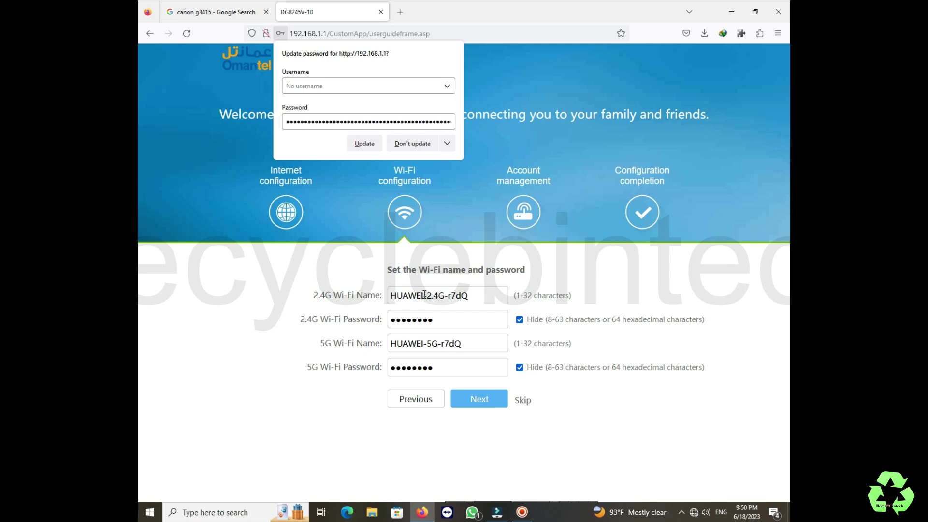
Rename the 2.4G network, replacing HUAWEI with a new name, and give it a new password.
{"action": "left_click", "coordinate": [480, 296]}
{"action": "key", "text": "BackSpace"}
{"action": "key", "text": "BackSpace"}
{"action": "key", "text": "BackSpace"}
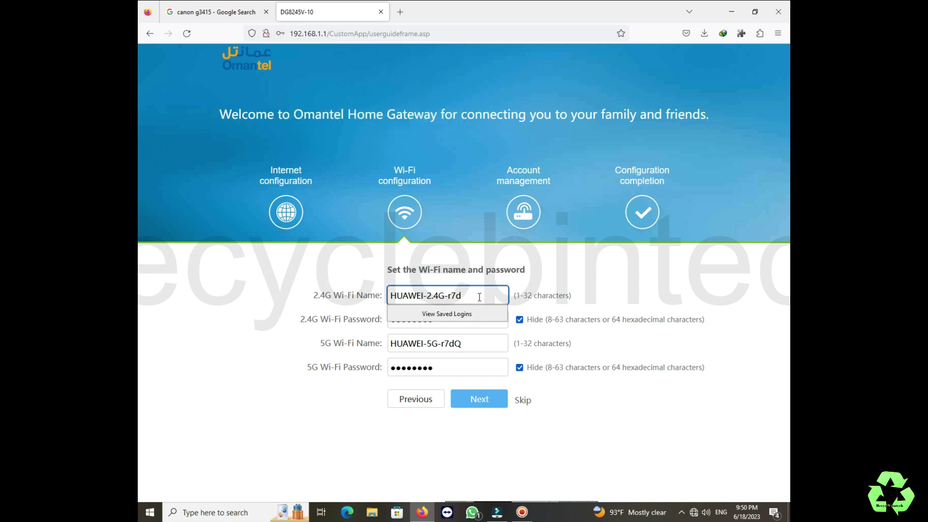
{"action": "key", "text": "BackSpace"}
{"action": "key", "text": "BackSpace"}
{"action": "left_click", "coordinate": [424, 295]}
{"action": "key", "text": "BackSpace"}
{"action": "key", "text": "BackSpace"}
{"action": "key", "text": "BackSpace"}
{"action": "key", "text": "BackSpace"}
{"action": "key", "text": "BackSpace"}
{"action": "key", "text": "BackSpace"}
{"action": "type", "text": "Jose"}
{"action": "left_click", "coordinate": [540, 292]}
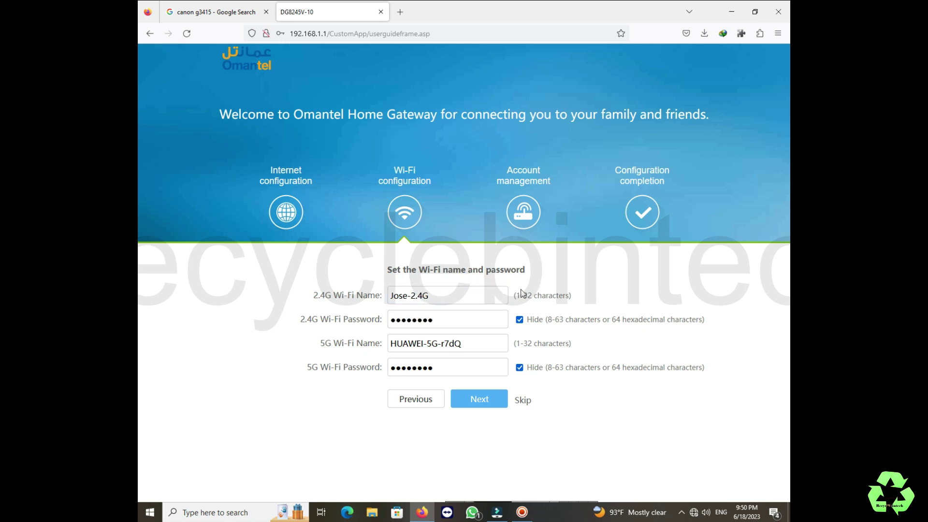
{"action": "double_click", "coordinate": [442, 322]}
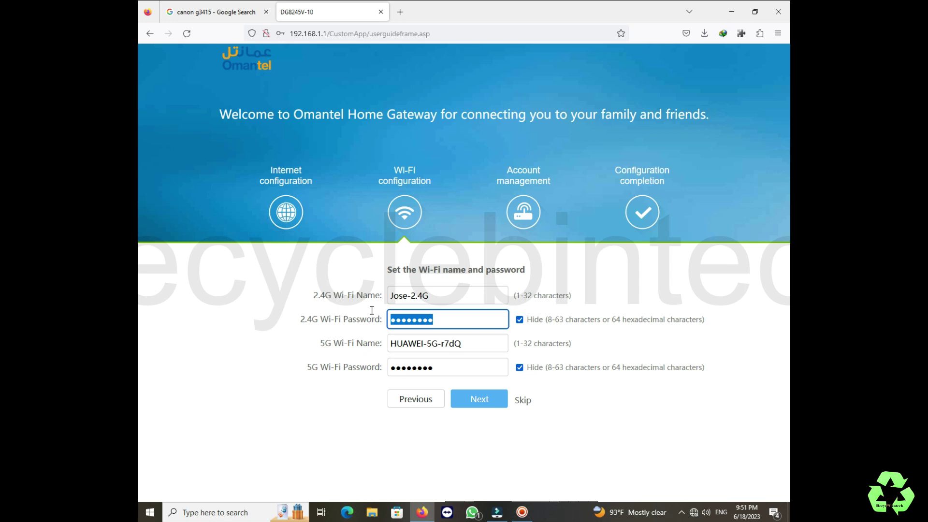
{"action": "type", "text": "1234"}
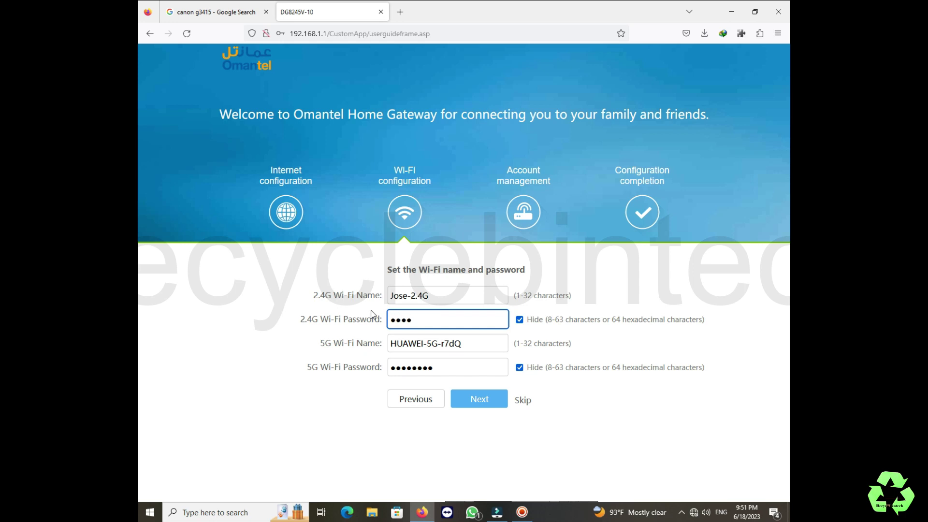
{"action": "type", "text": "5678"}
Rename the 5G network the same way, set its new password, and save the Wi-Fi settings.
{"action": "left_click", "coordinate": [472, 344]}
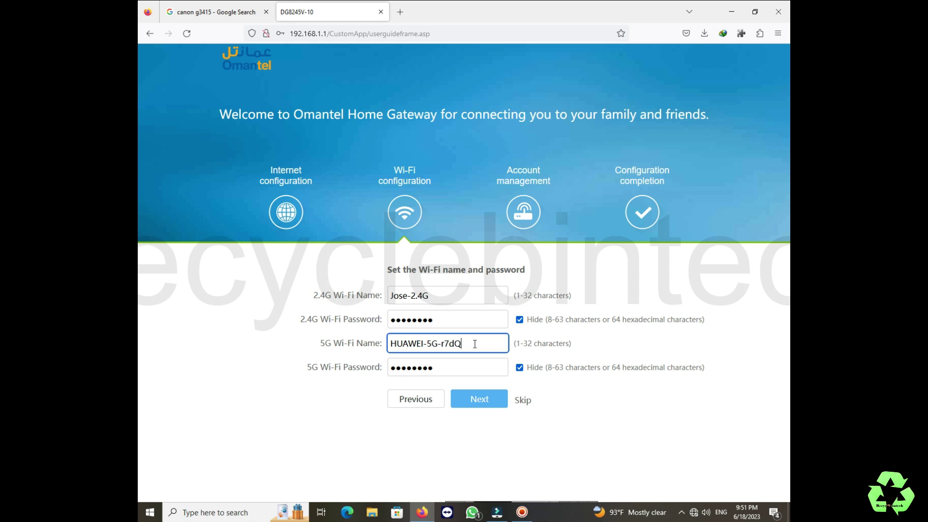
{"action": "key", "text": "BackSpace"}
{"action": "key", "text": "BackSpace"}
{"action": "key", "text": "BackSpace"}
{"action": "key", "text": "BackSpace"}
{"action": "key", "text": "BackSpace"}
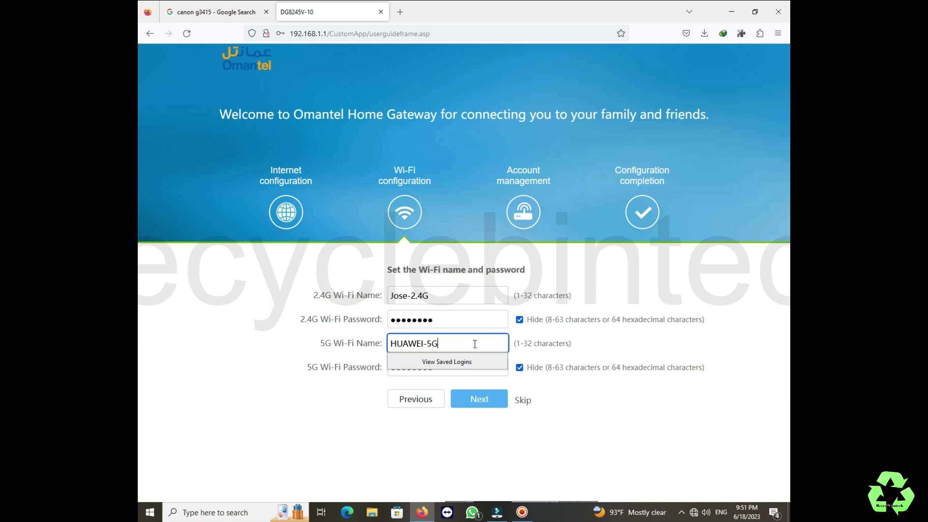
{"action": "left_click", "coordinate": [424, 345]}
{"action": "key", "text": "BackSpace"}
{"action": "key", "text": "BackSpace"}
{"action": "key", "text": "BackSpace"}
{"action": "key", "text": "BackSpace"}
{"action": "key", "text": "BackSpace"}
{"action": "key", "text": "BackSpace"}
{"action": "type", "text": "Jose"}
{"action": "left_click", "coordinate": [579, 335]}
{"action": "left_click", "coordinate": [452, 368]}
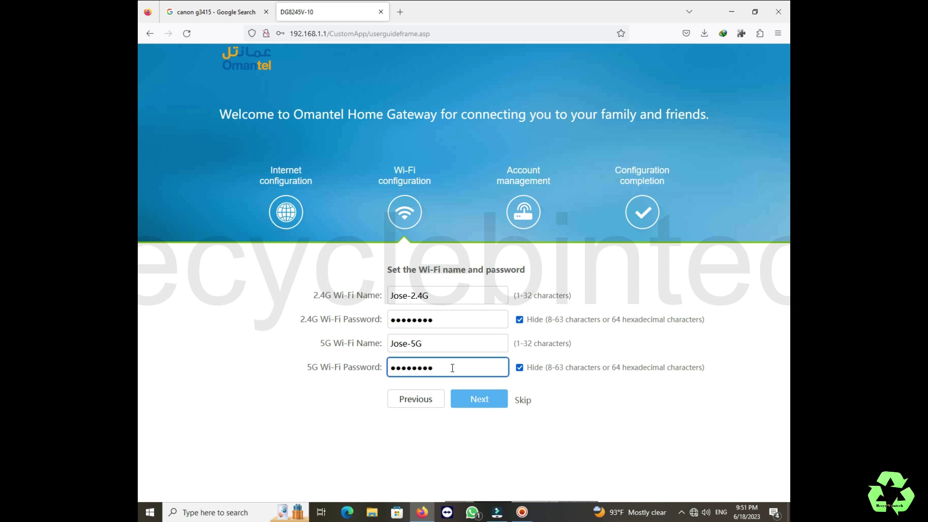
{"action": "key", "text": "BackSpace"}
{"action": "key", "text": "BackSpace"}
{"action": "key", "text": "BackSpace"}
{"action": "key", "text": "BackSpace"}
{"action": "key", "text": "BackSpace"}
{"action": "key", "text": "BackSpace"}
{"action": "key", "text": "BackSpace"}
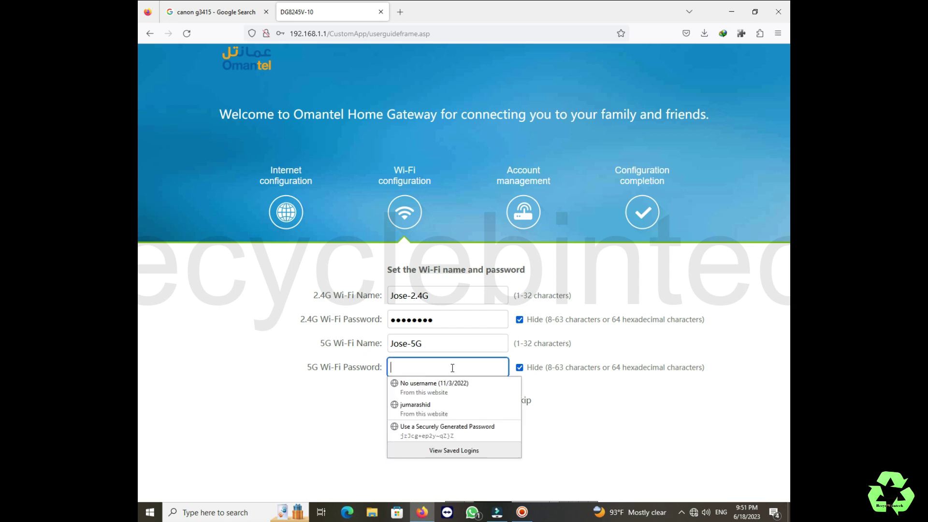
{"action": "type", "text": "1234"}
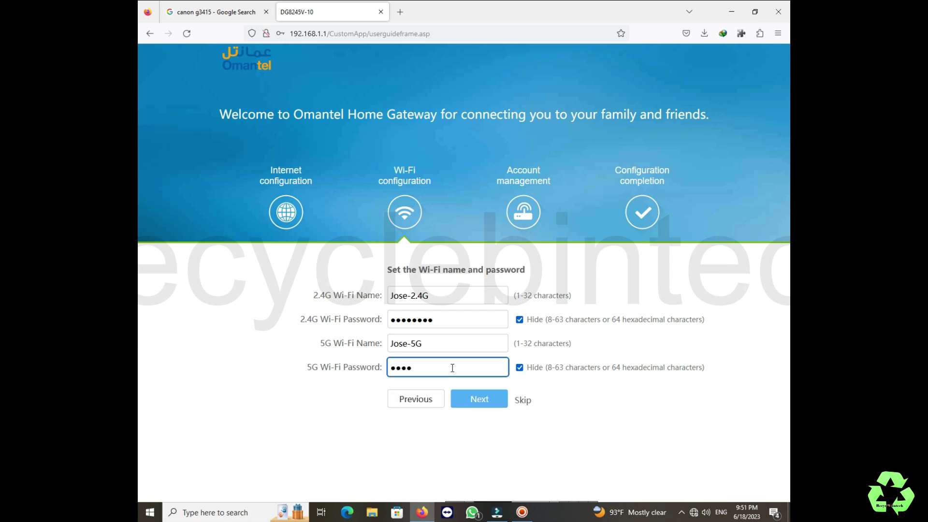
{"action": "type", "text": "5678"}
{"action": "left_click", "coordinate": [479, 400]}
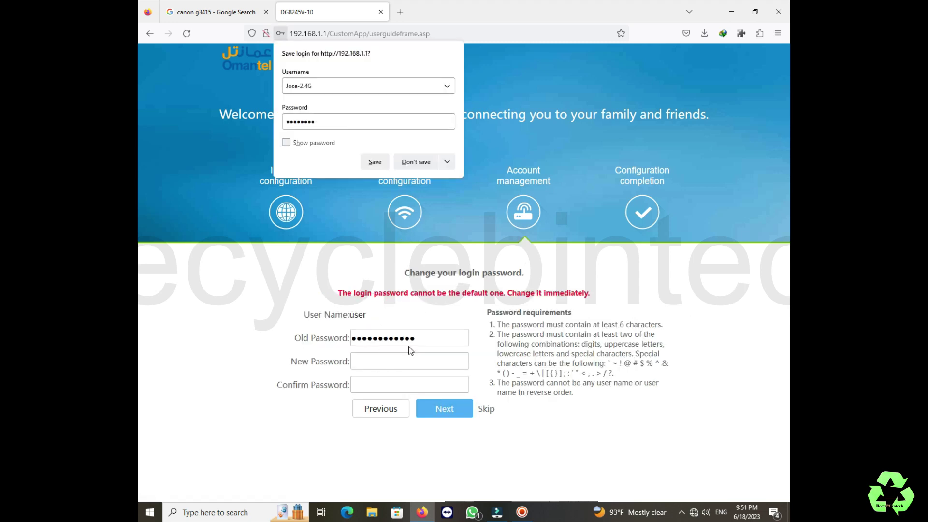
Enter the new login password and its confirmation, then submit the change.
{"action": "left_click", "coordinate": [380, 362]}
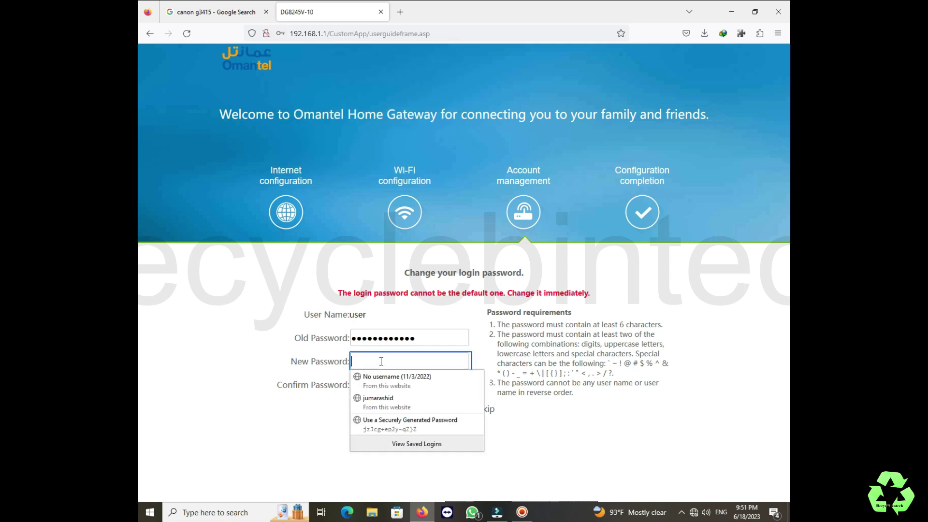
{"action": "type", "text": "aaaaa"}
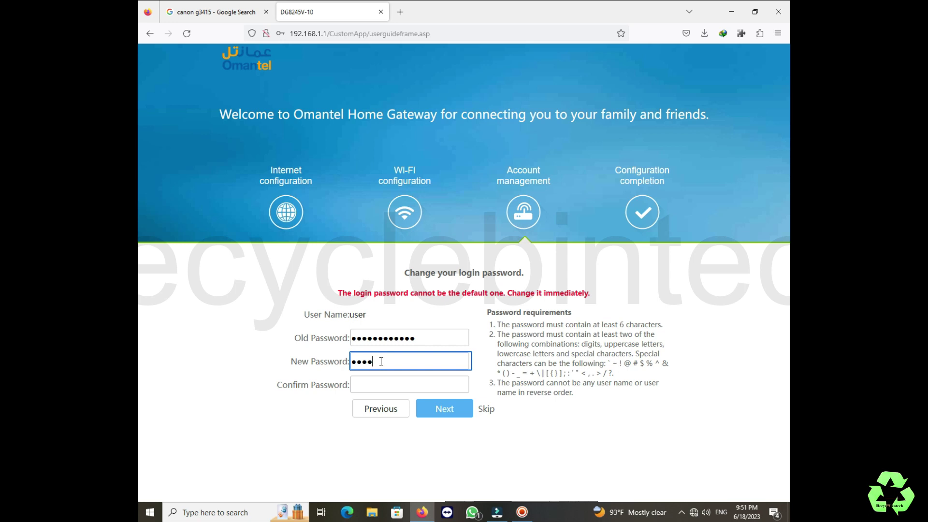
{"action": "type", "text": "aaaa"}
{"action": "key", "text": "Tab"}
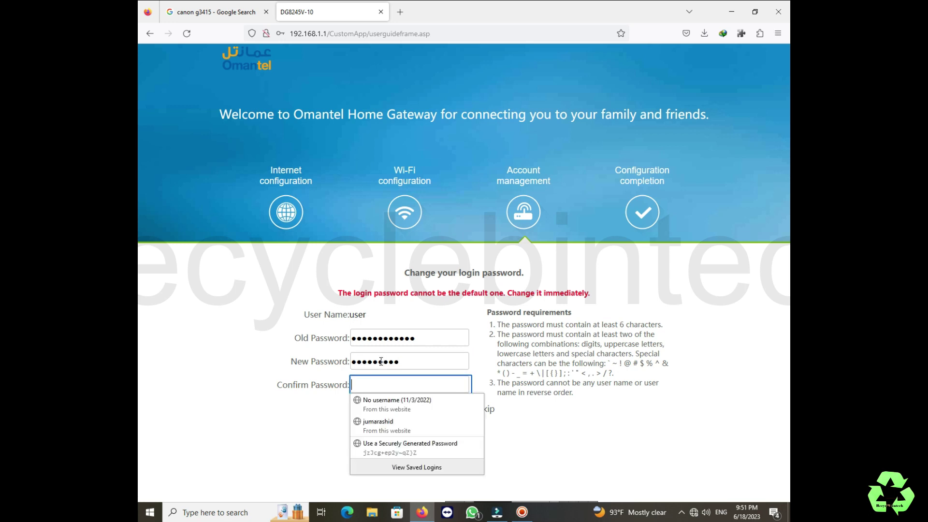
{"action": "type", "text": "aaaaa"}
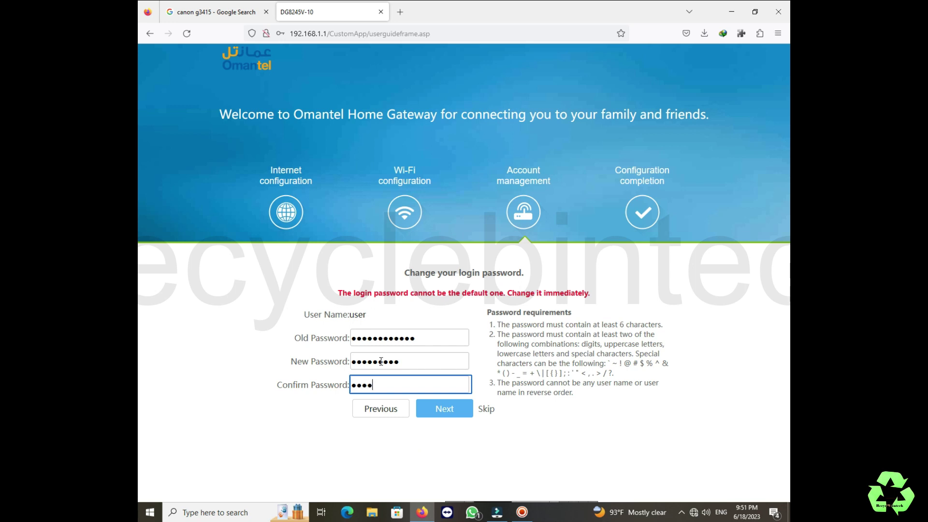
{"action": "type", "text": "aaaa"}
{"action": "left_click", "coordinate": [445, 410]}
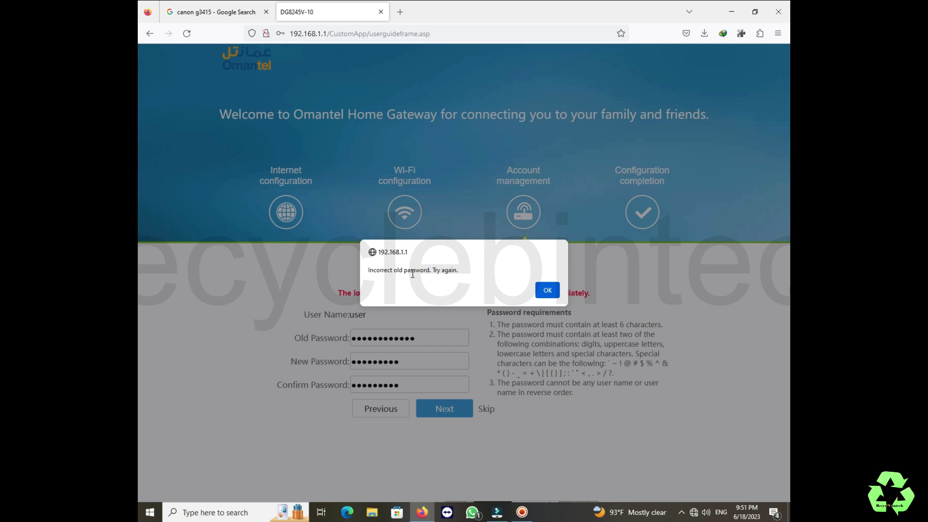
Dismiss the incorrect old password warning, retype the correct old password, and resubmit.
{"action": "left_click", "coordinate": [547, 290]}
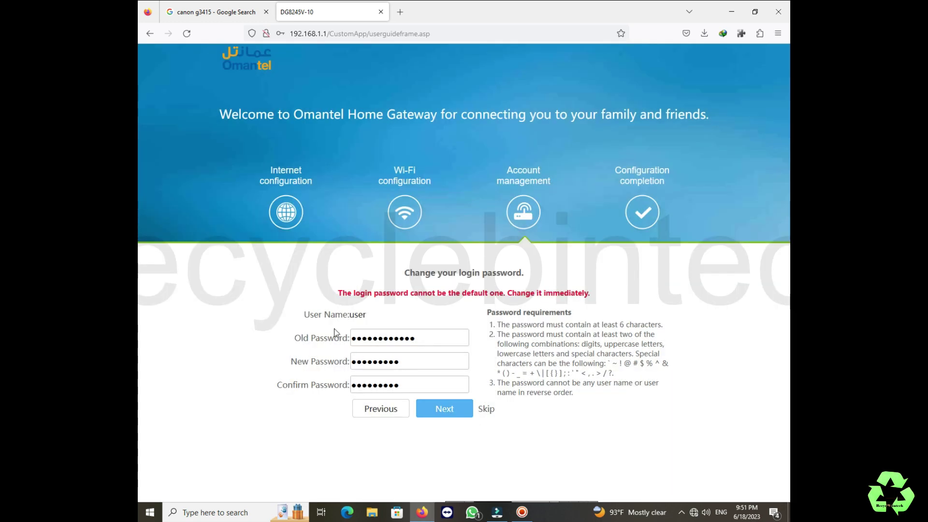
{"action": "double_click", "coordinate": [420, 337]}
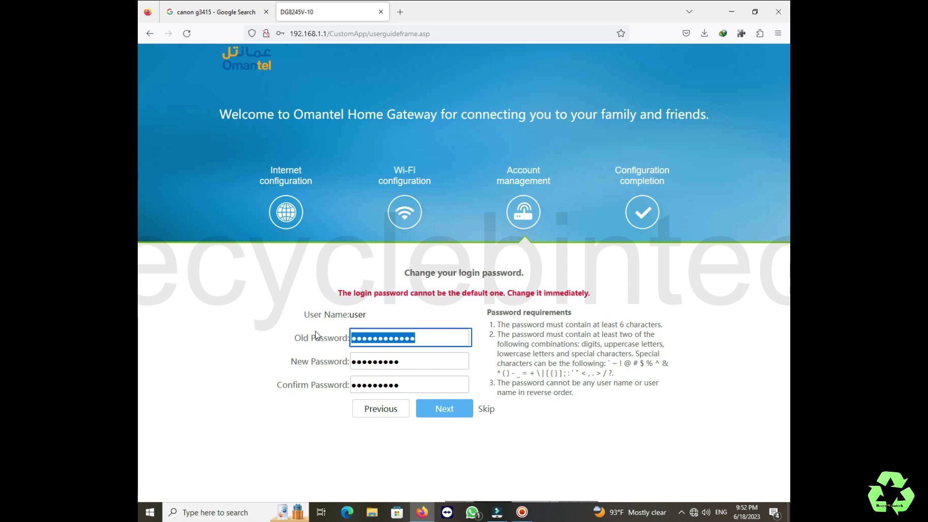
{"action": "type", "text": "a"}
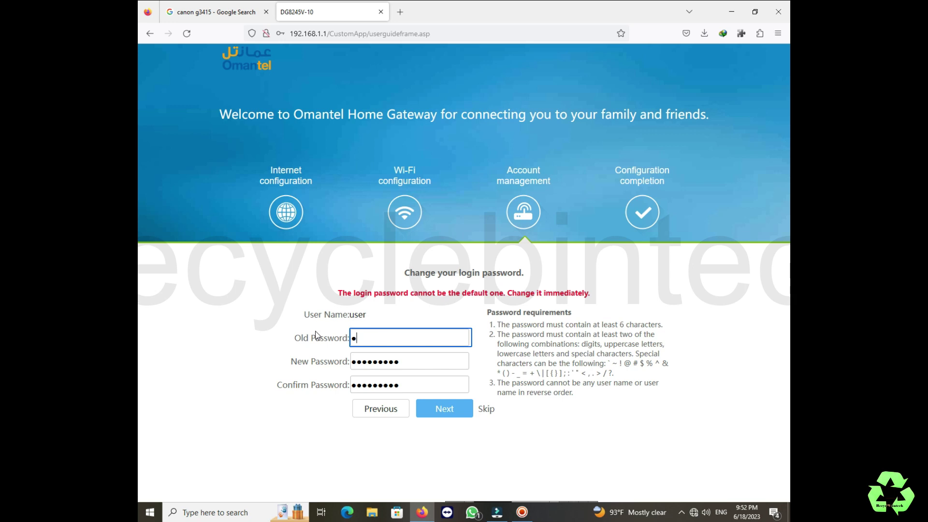
{"action": "type", "text": "dmin12345"}
{"action": "left_click", "coordinate": [435, 409]}
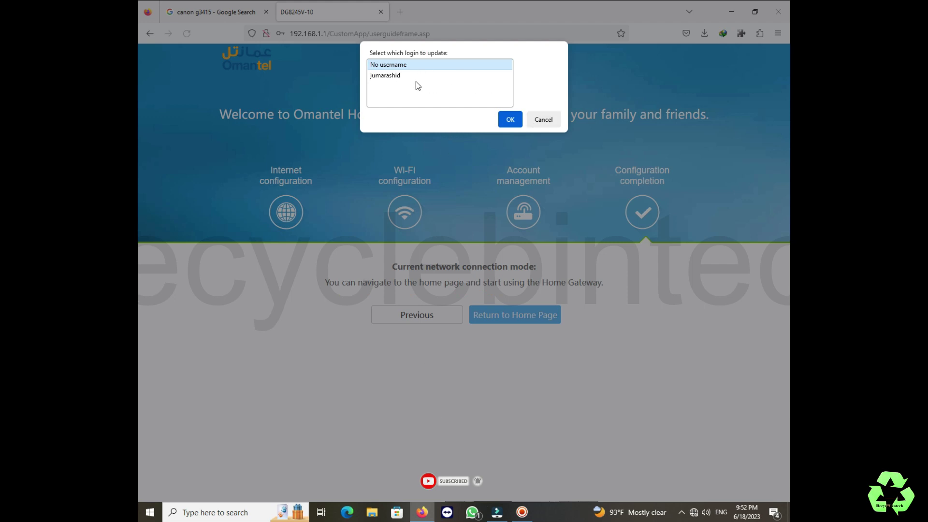
Cancel Firefox's 'Select which login to update' prompt.
{"action": "left_click", "coordinate": [543, 120]}
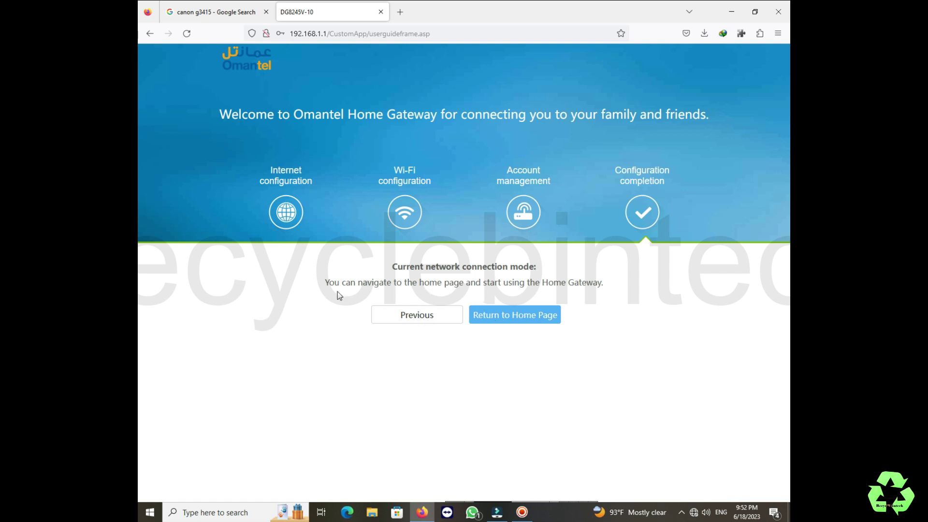
Join the renamed 2.4G network with its security key and keep the PC non-discoverable.
{"action": "left_click", "coordinate": [694, 512]}
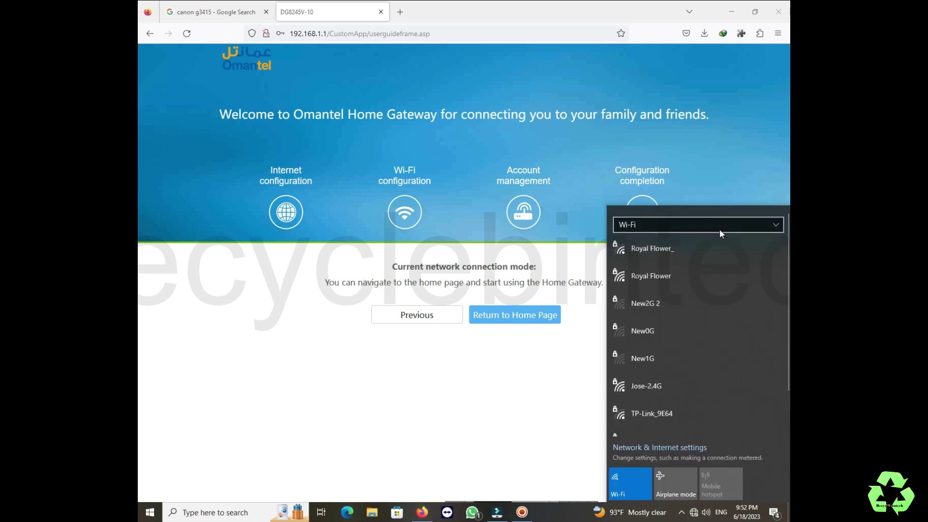
{"action": "left_click", "coordinate": [656, 378]}
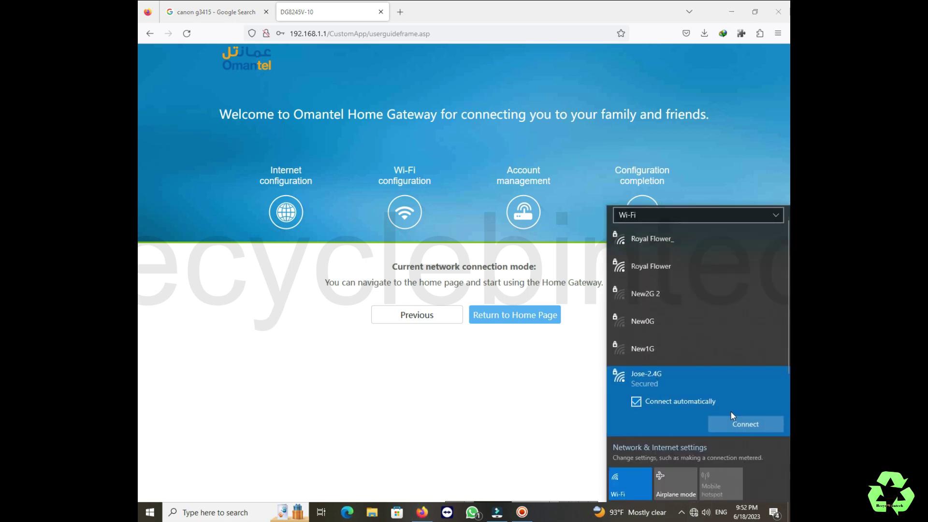
{"action": "left_click", "coordinate": [732, 425]}
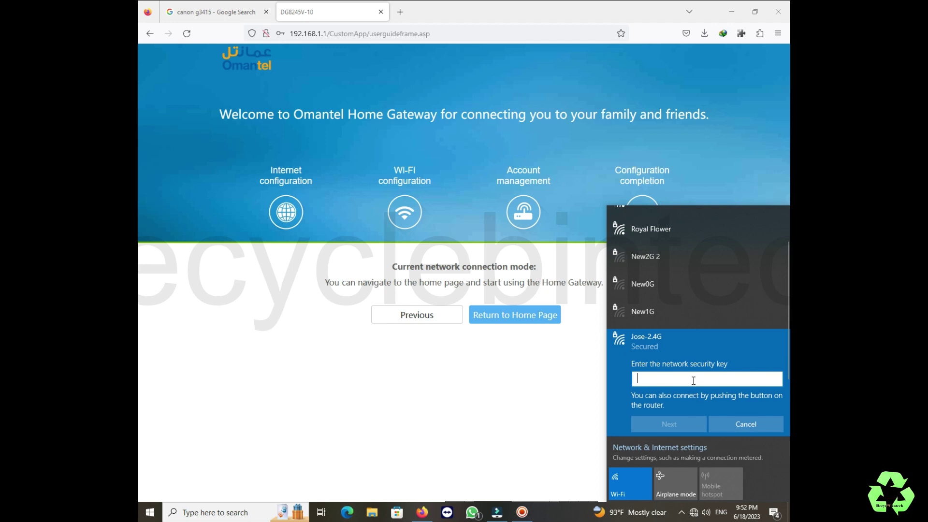
{"action": "type", "text": "••••"}
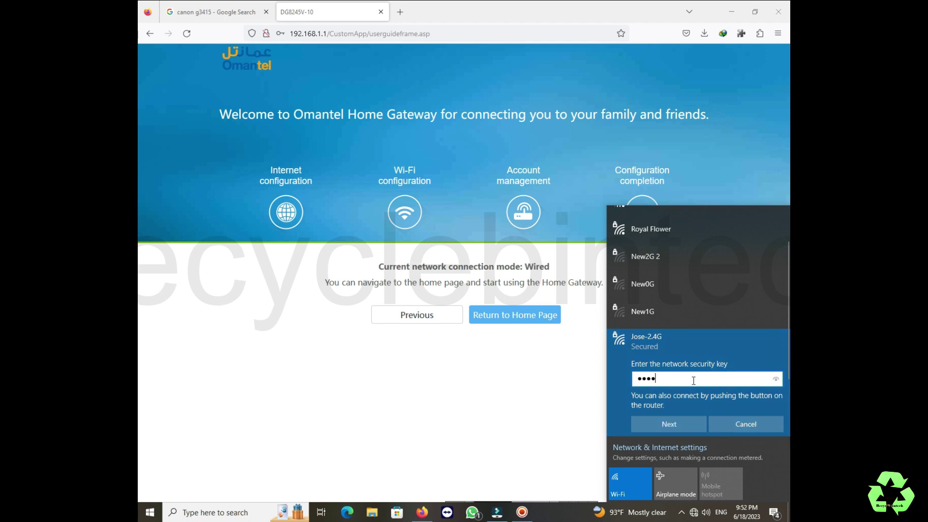
{"action": "type", "text": "••••"}
{"action": "left_click", "coordinate": [683, 428]}
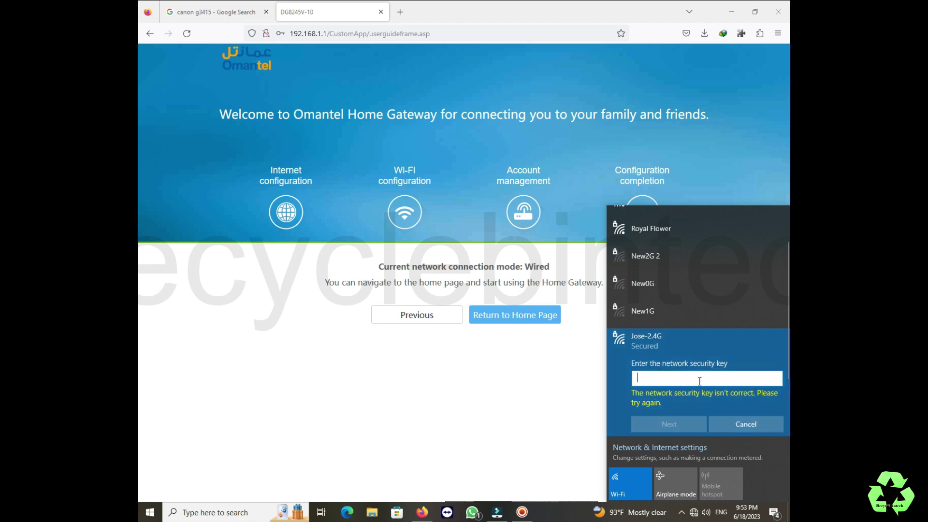
{"action": "type", "text": "••••••••"}
{"action": "left_click", "coordinate": [682, 420]}
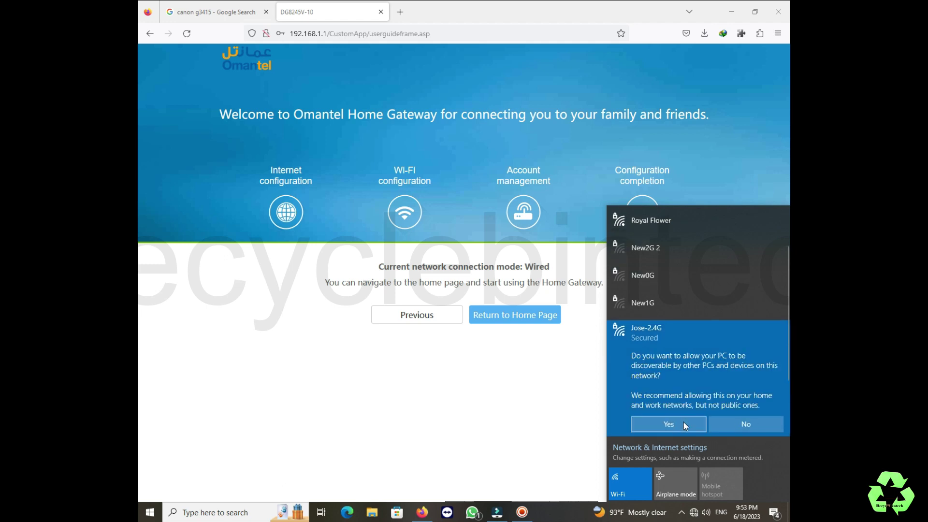
{"action": "left_click", "coordinate": [735, 426]}
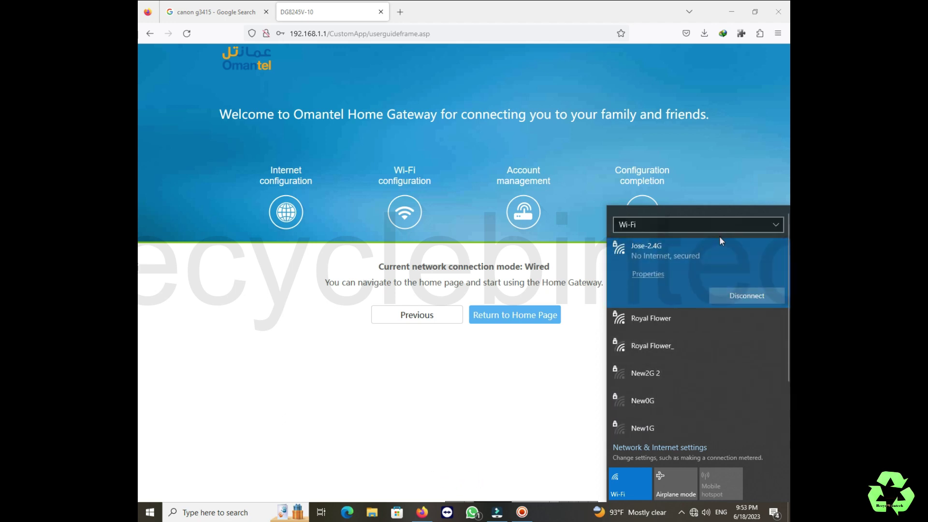
Reload the gateway setup page and keep the existing Internet and Wi-Fi settings.
{"action": "left_click", "coordinate": [455, 373]}
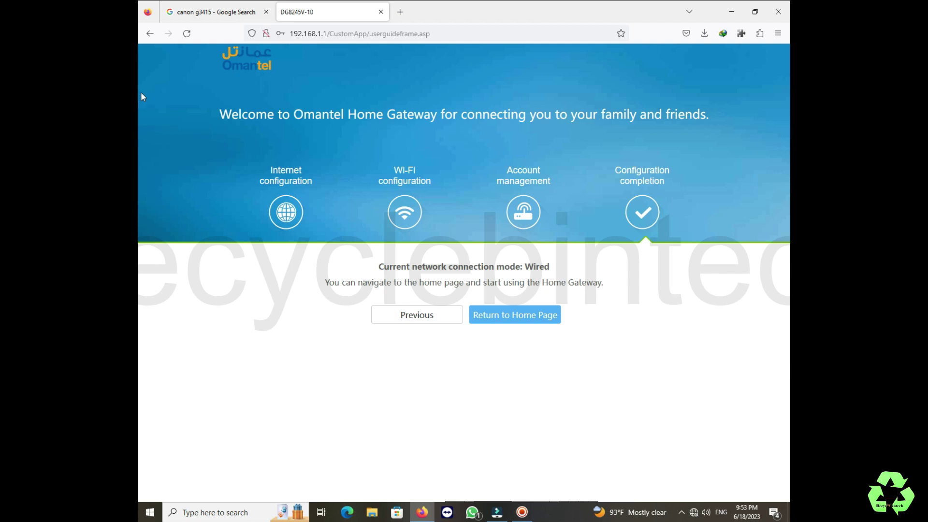
{"action": "left_click", "coordinate": [187, 34]}
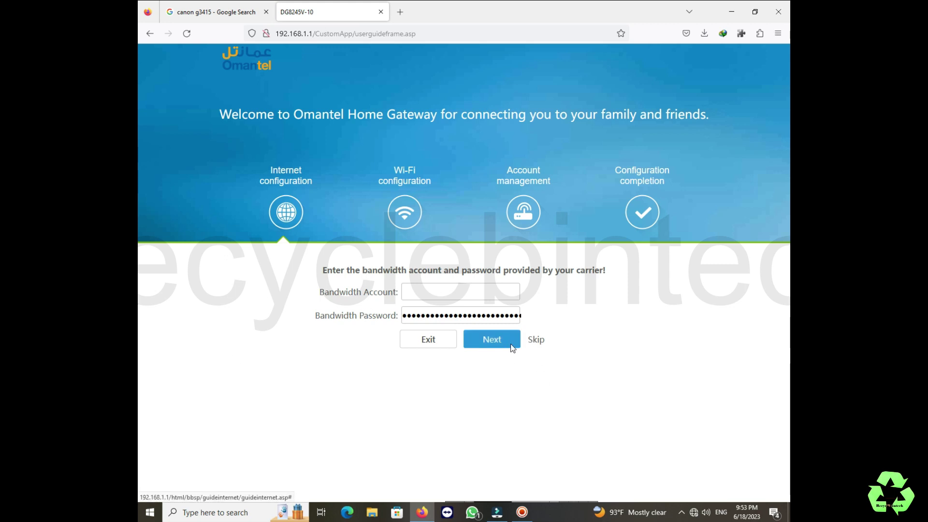
{"action": "left_click", "coordinate": [534, 342]}
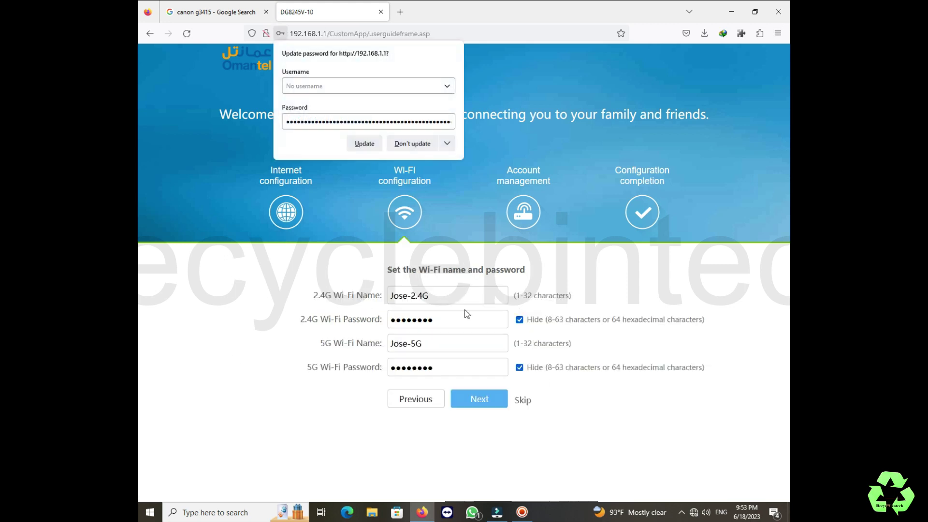
{"action": "left_click", "coordinate": [523, 401]}
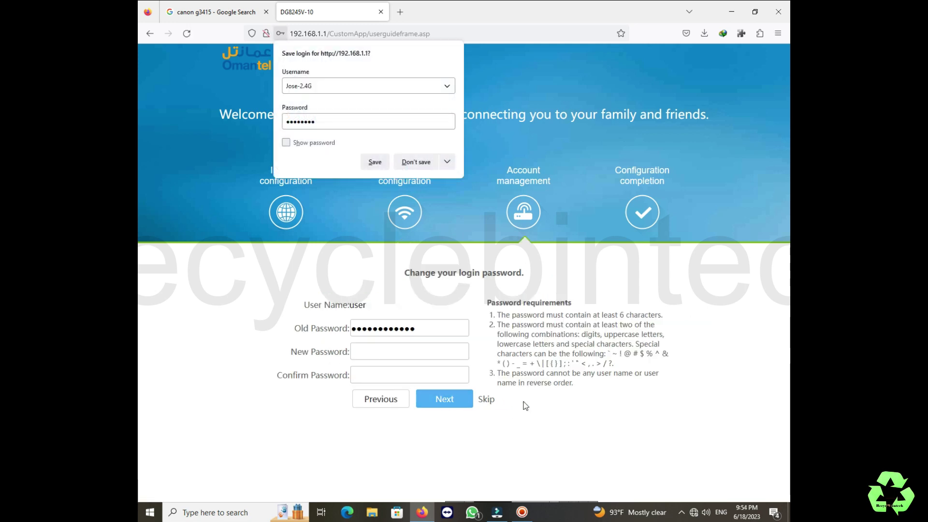
Decline saving the browser login and skip the login password change step.
{"action": "left_click", "coordinate": [487, 401]}
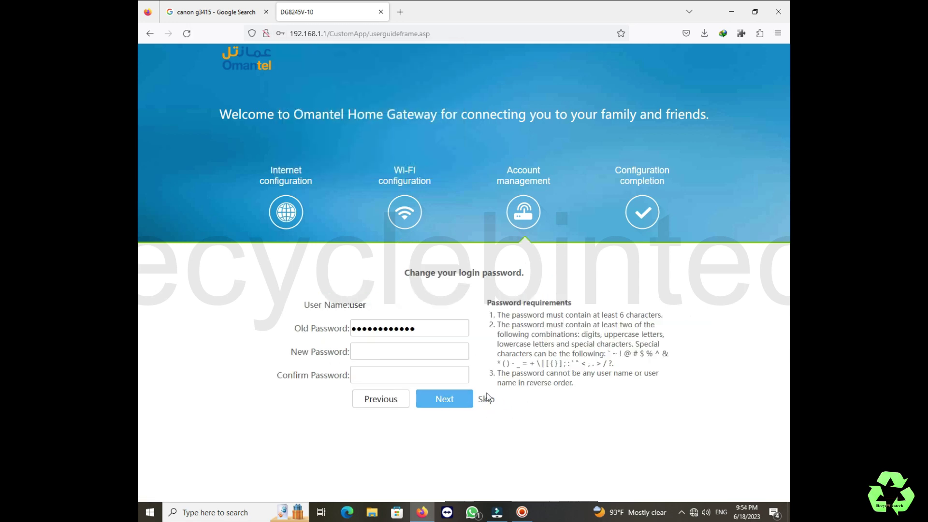
{"action": "left_click", "coordinate": [486, 400]}
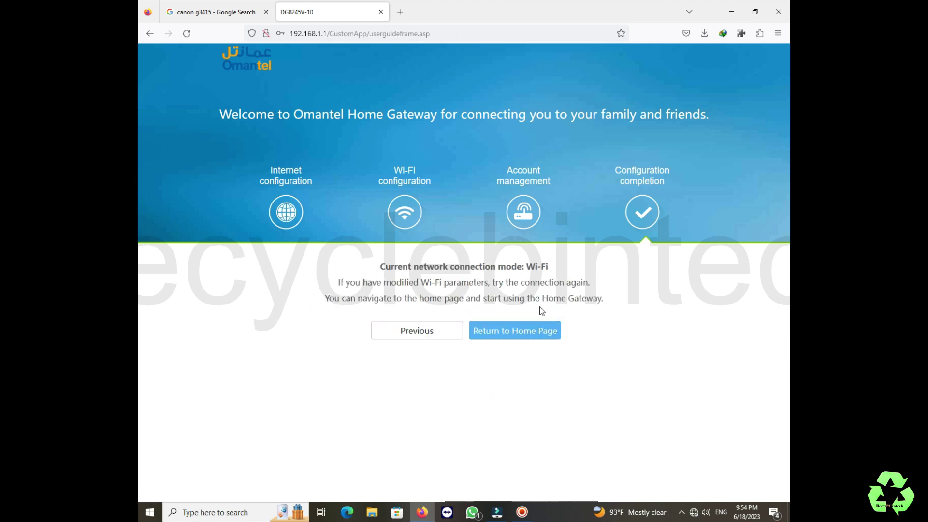
{"action": "left_click", "coordinate": [420, 328]}
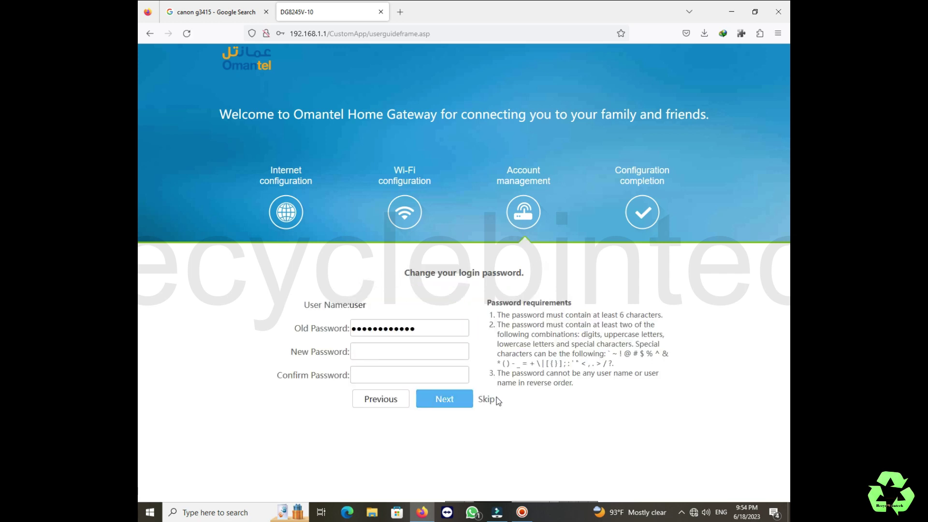
{"action": "left_click", "coordinate": [487, 400]}
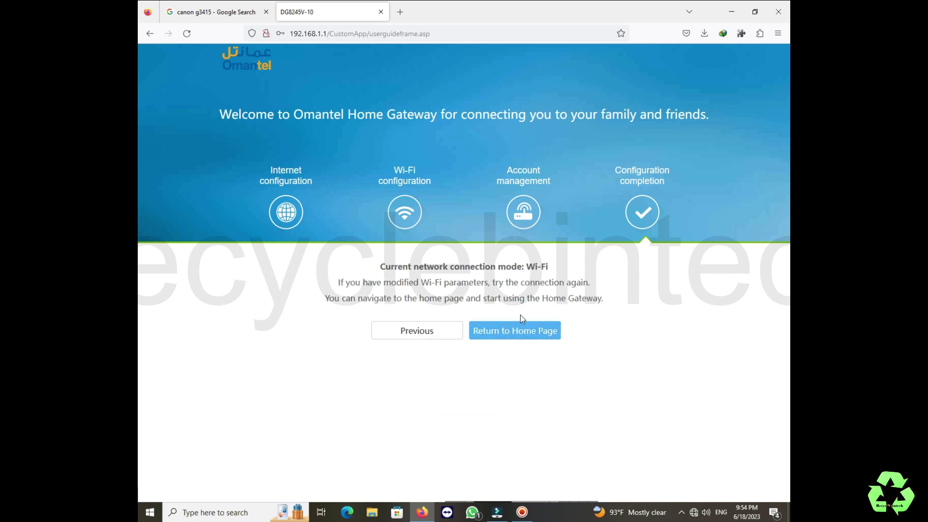
Go from the wizard to Advanced > LAN Host Configuration and expand the Wi-Fi menu.
{"action": "left_click", "coordinate": [525, 330]}
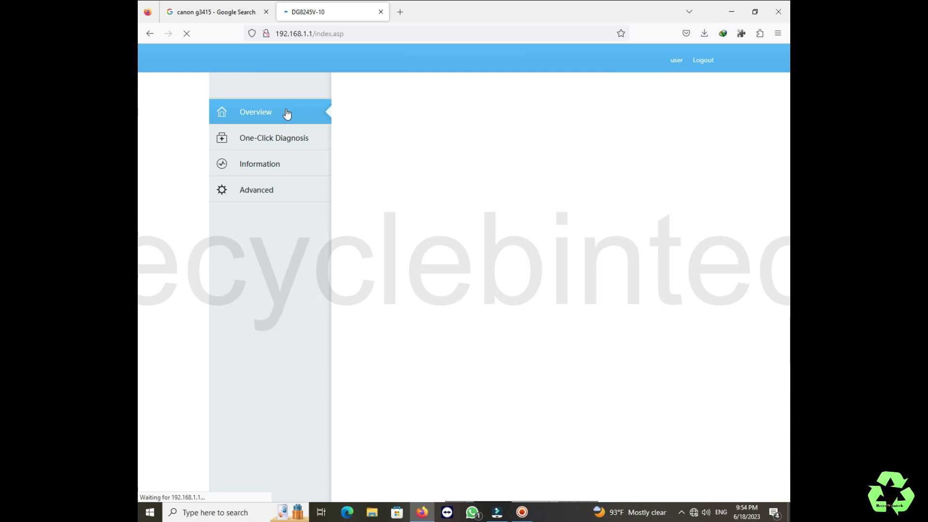
{"action": "left_click", "coordinate": [265, 193]}
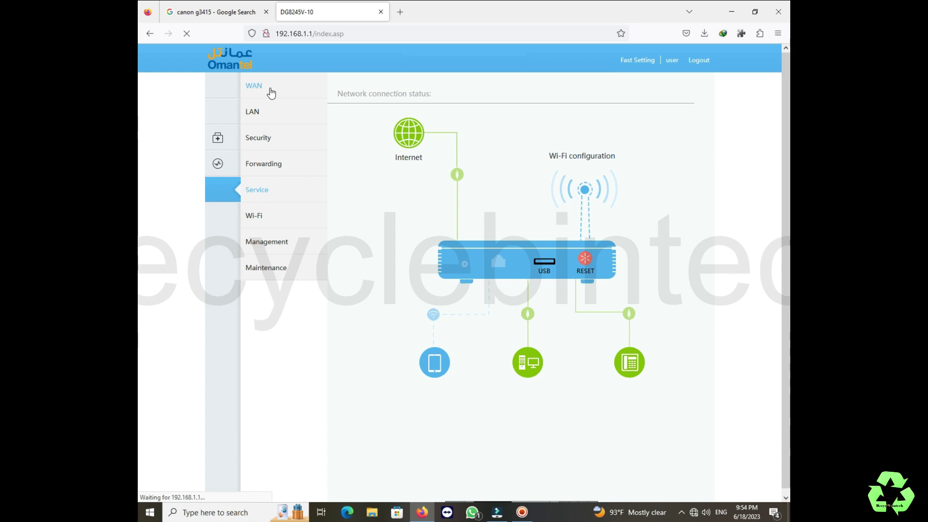
{"action": "left_click", "coordinate": [257, 116]}
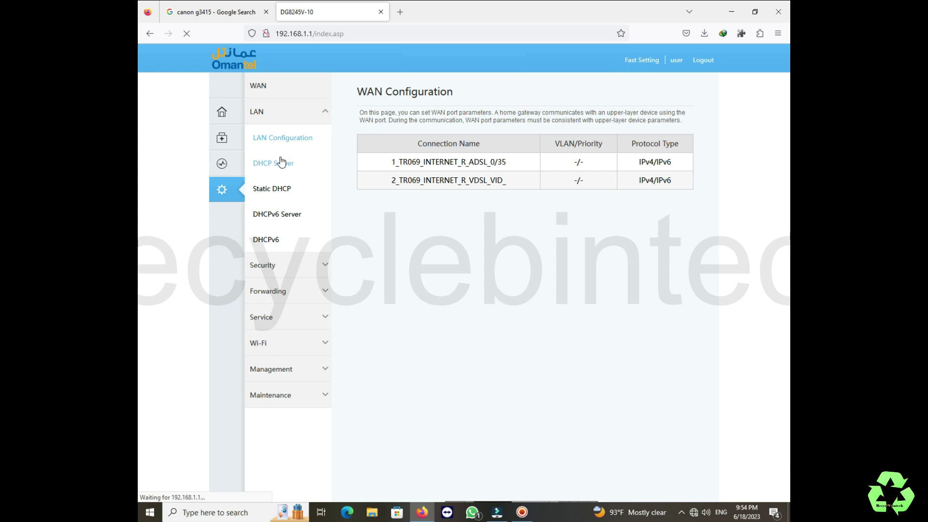
{"action": "left_click", "coordinate": [279, 343]}
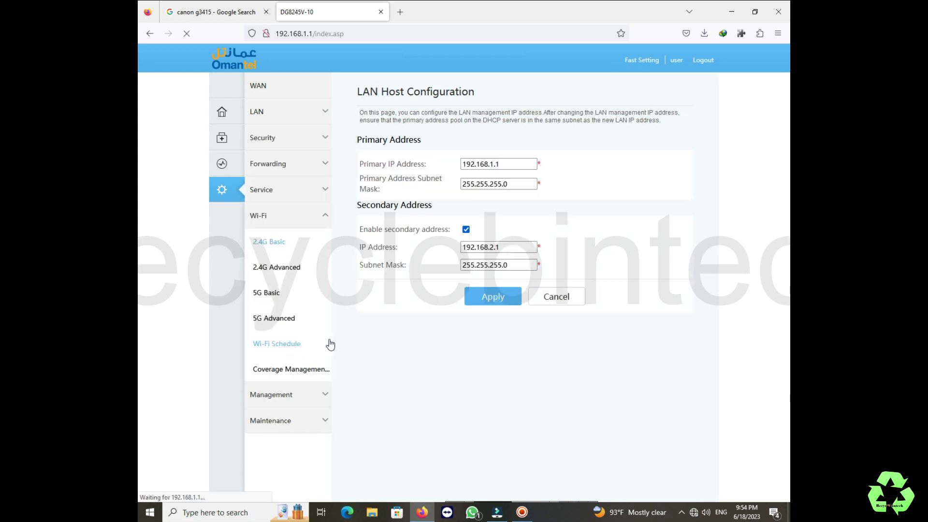
Review the 2.4G Basic settings, leaving WPS at PBC and encryption at TKIP&AES.
{"action": "scroll", "coordinate": [507, 324], "scroll_direction": "down", "scroll_amount": 2}
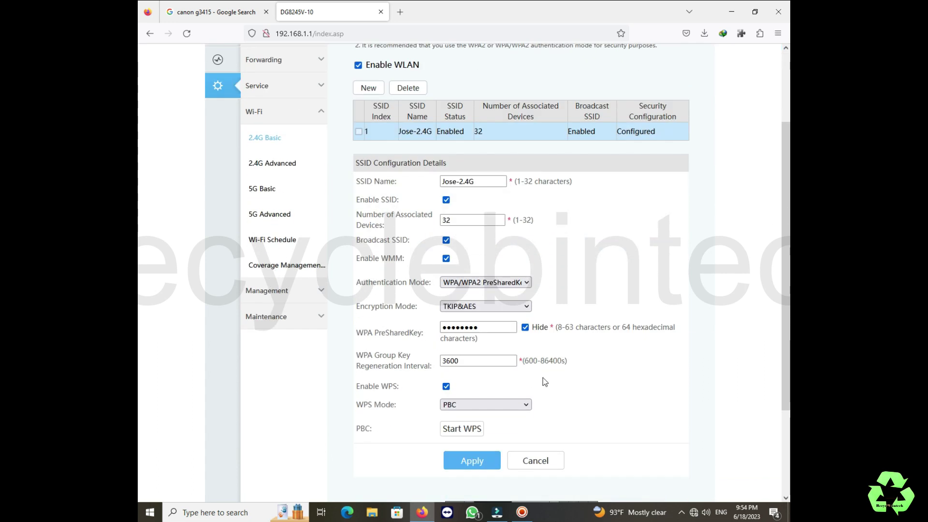
{"action": "scroll", "coordinate": [543, 380], "scroll_direction": "down", "scroll_amount": 2}
{"action": "scroll", "coordinate": [543, 379], "scroll_direction": "up", "scroll_amount": 4}
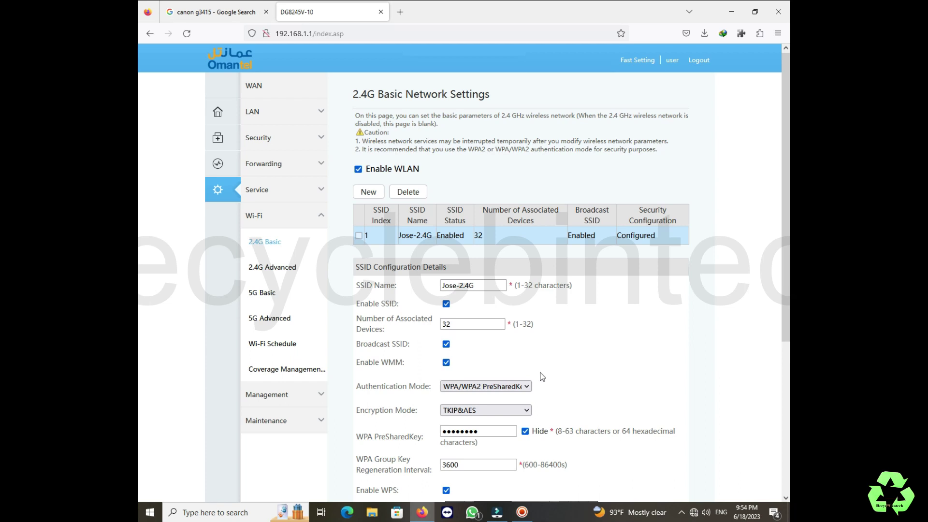
{"action": "scroll", "coordinate": [542, 375], "scroll_direction": "down", "scroll_amount": 2}
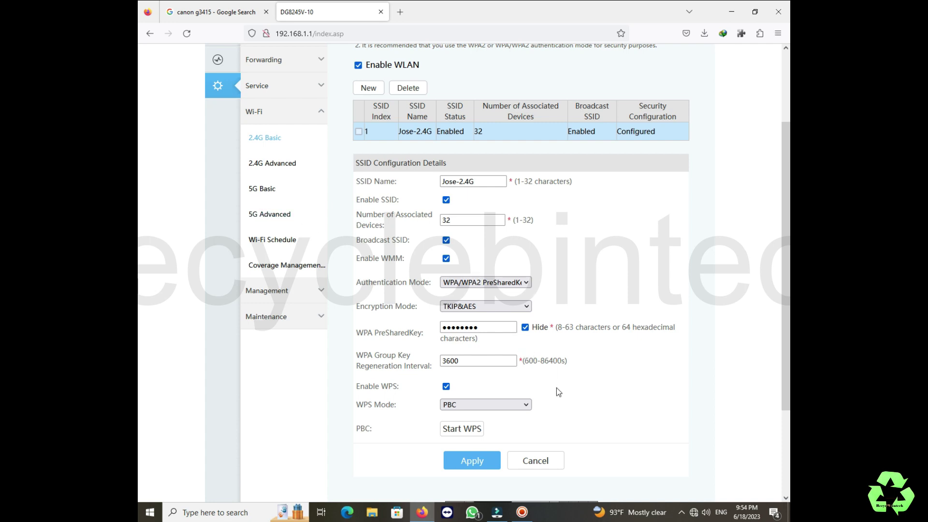
{"action": "scroll", "coordinate": [564, 378], "scroll_direction": "down", "scroll_amount": 2}
{"action": "left_click", "coordinate": [499, 301]}
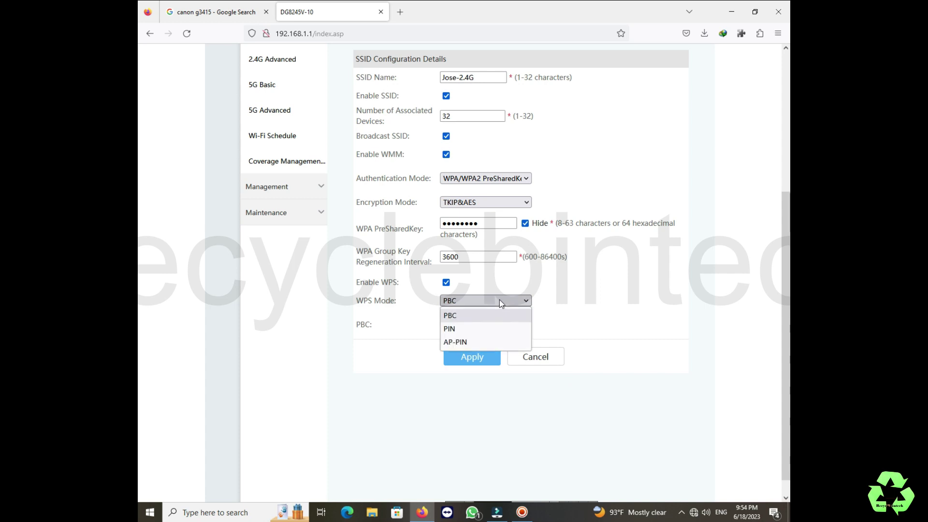
{"action": "left_click", "coordinate": [500, 298]}
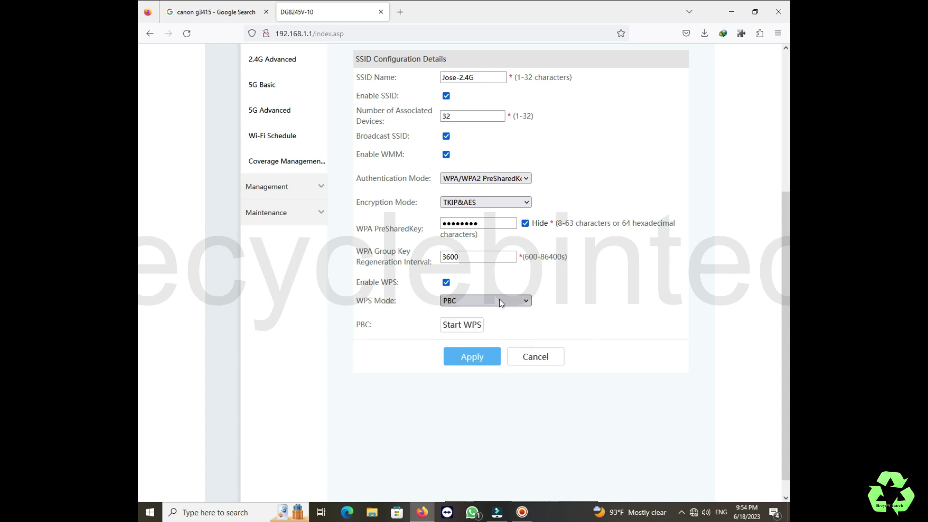
{"action": "left_click", "coordinate": [467, 202]}
{"action": "left_click", "coordinate": [467, 202]}
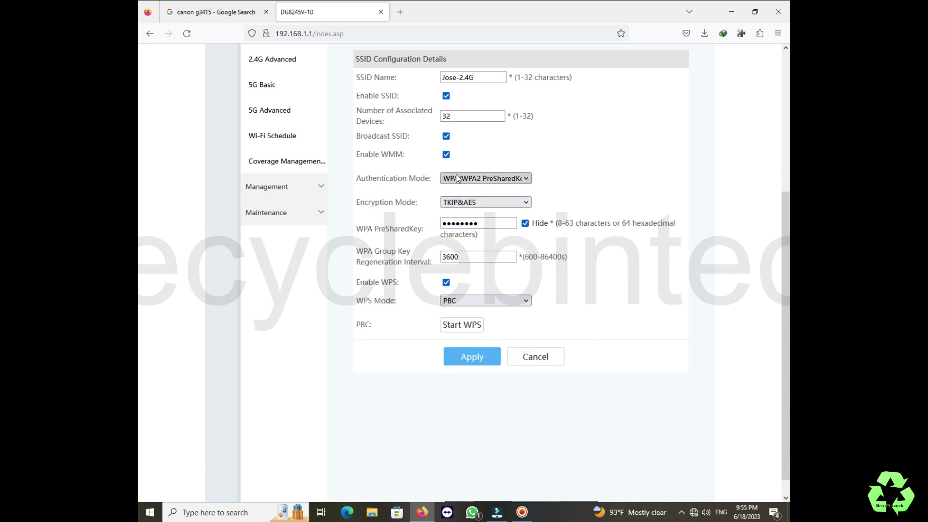
{"action": "scroll", "coordinate": [271, 159], "scroll_direction": "up", "scroll_amount": 3}
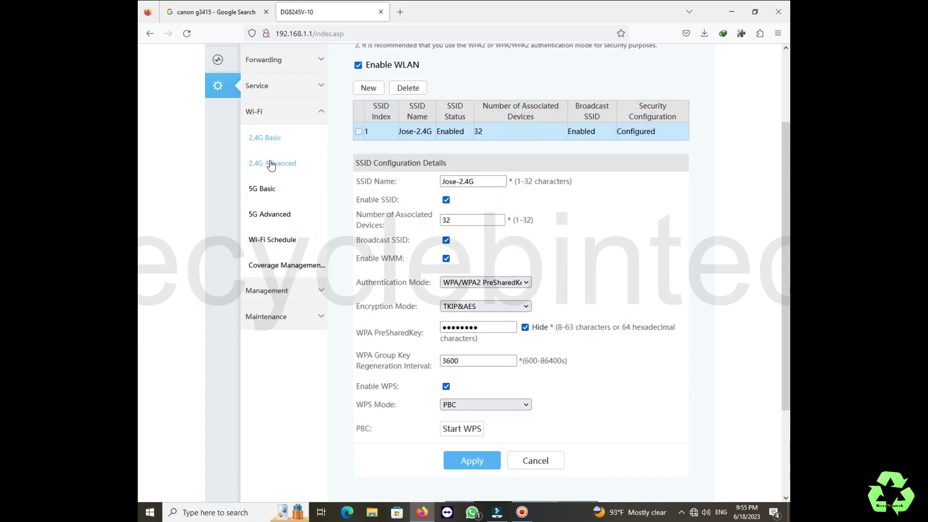
{"action": "left_click", "coordinate": [271, 163]}
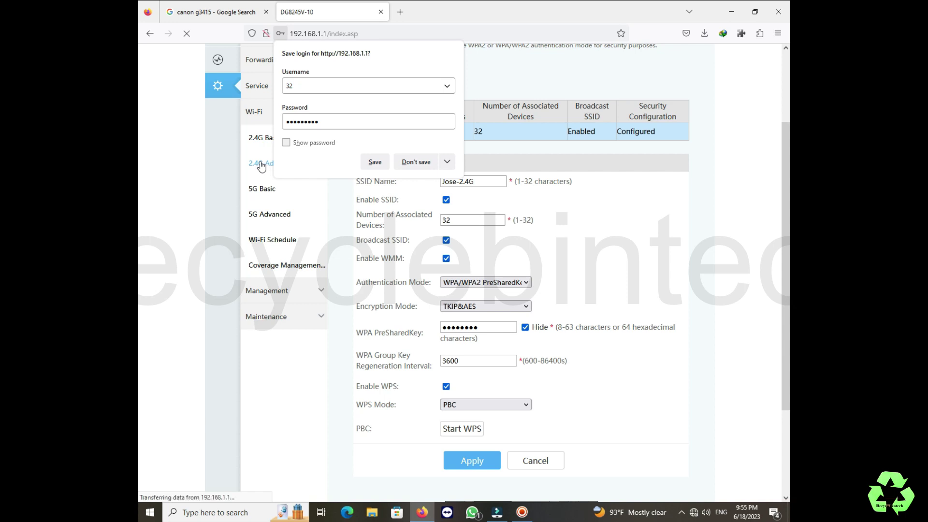
{"action": "left_click", "coordinate": [416, 162]}
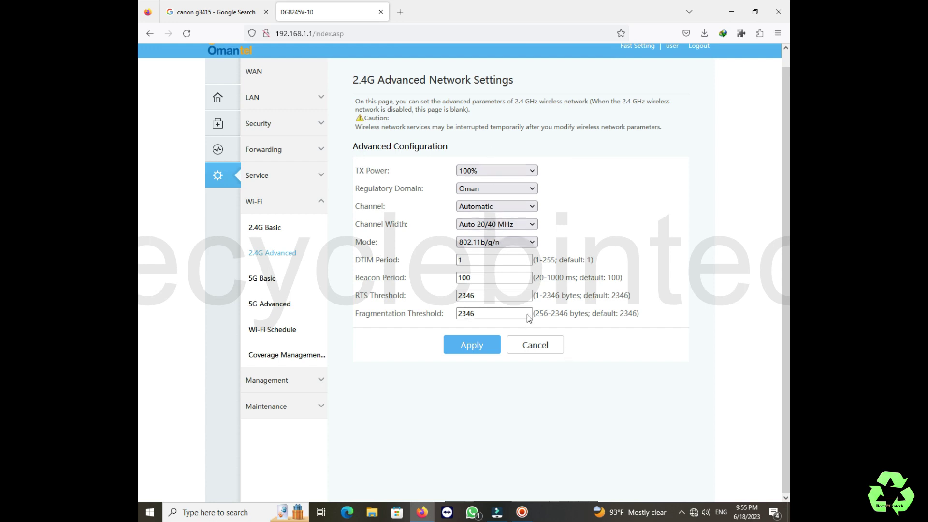
{"action": "left_click", "coordinate": [476, 226]}
{"action": "left_click", "coordinate": [478, 234]}
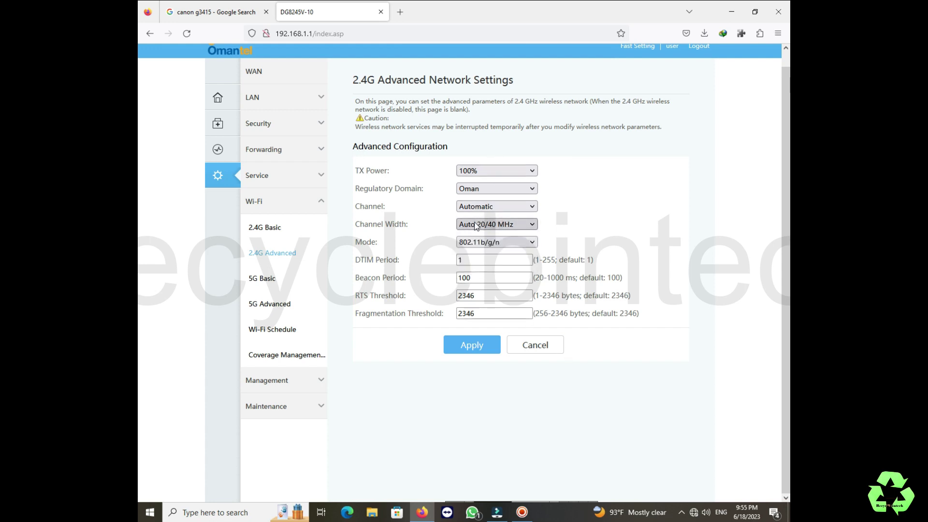
{"action": "left_click", "coordinate": [486, 244]}
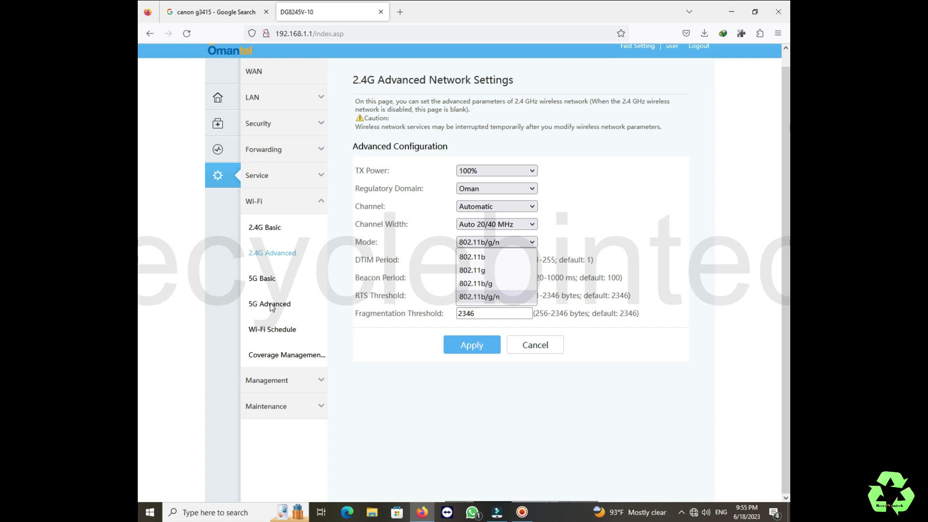
Review the MAC and Wi-Fi MAC filtering pages, leaving MAC filtering off in Blacklist mode.
{"action": "left_click", "coordinate": [261, 151]}
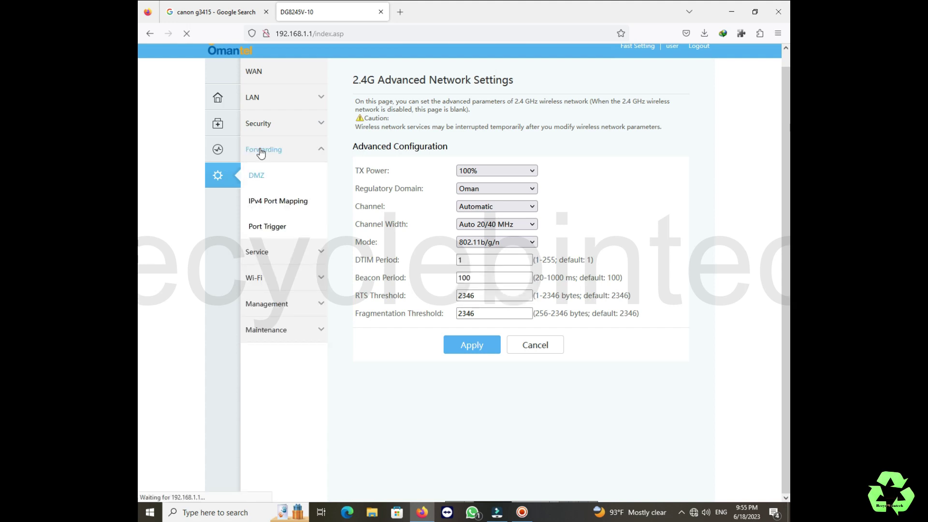
{"action": "left_click", "coordinate": [275, 133]}
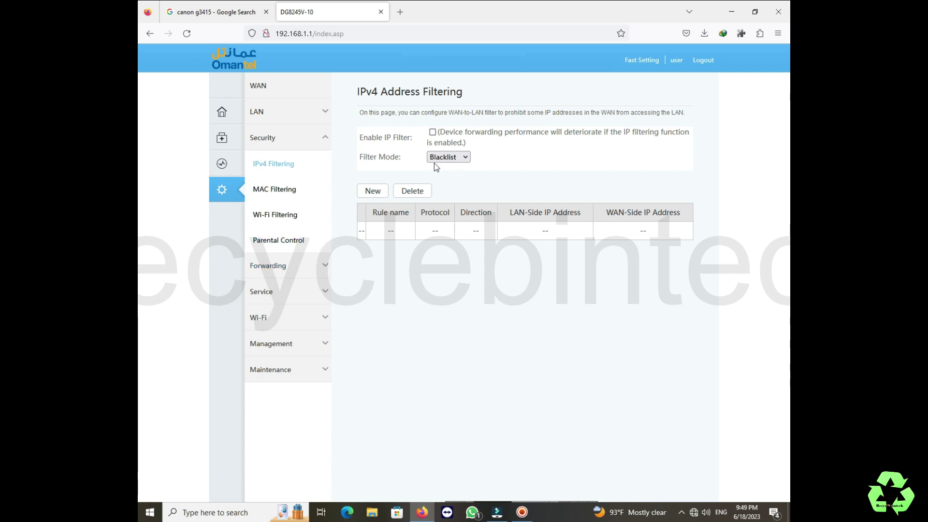
{"action": "left_click", "coordinate": [278, 190]}
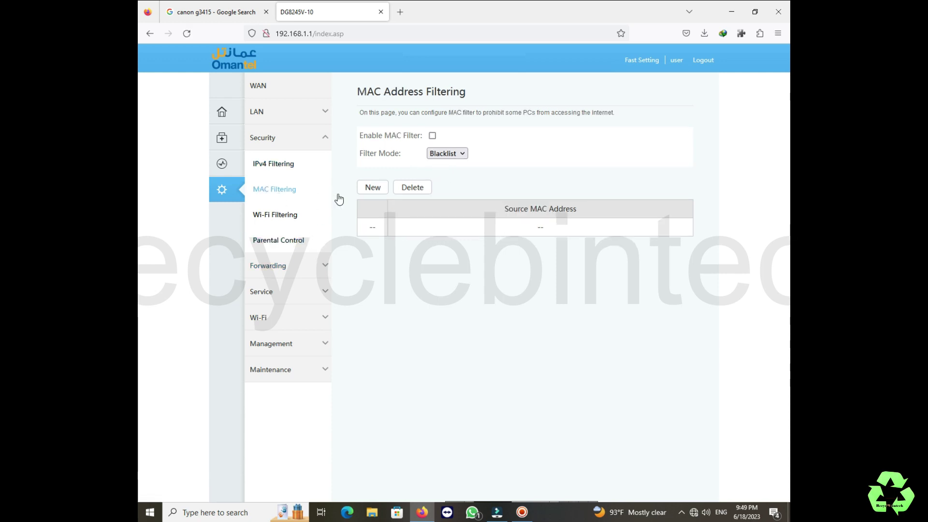
{"action": "left_click", "coordinate": [433, 154]}
{"action": "left_click", "coordinate": [443, 167]}
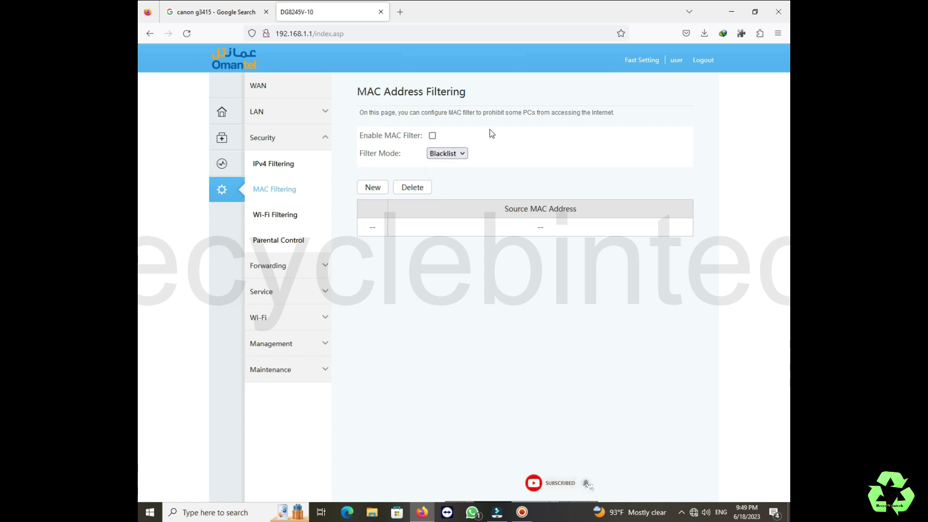
{"action": "left_click", "coordinate": [432, 136]}
{"action": "left_click", "coordinate": [439, 153]}
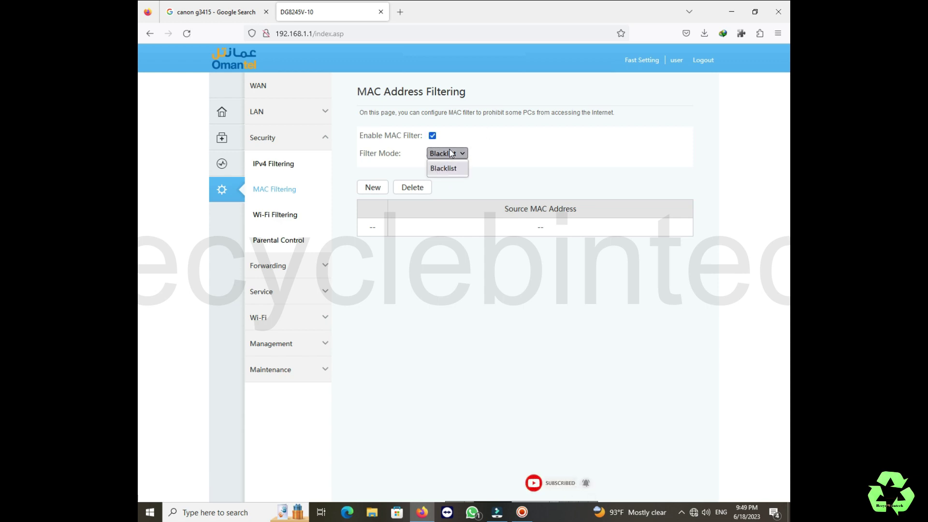
{"action": "left_click", "coordinate": [434, 137]}
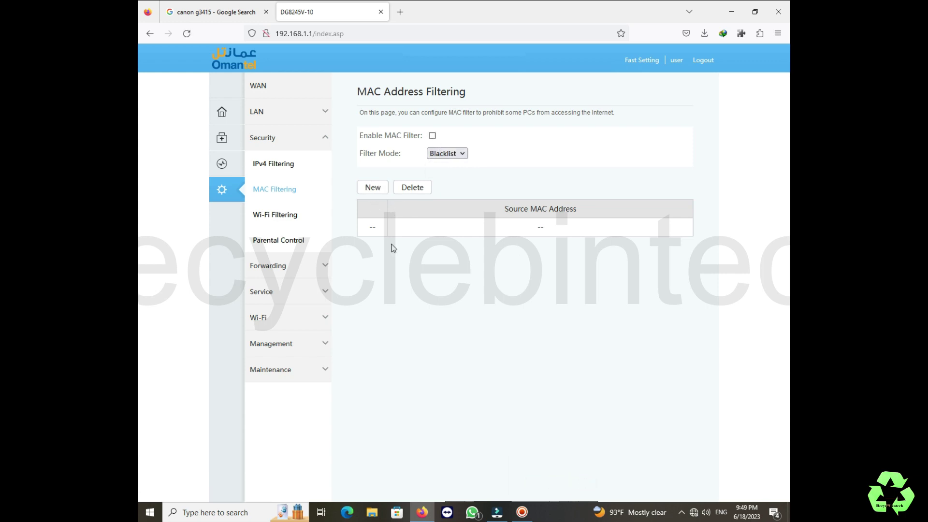
{"action": "left_click", "coordinate": [289, 218]}
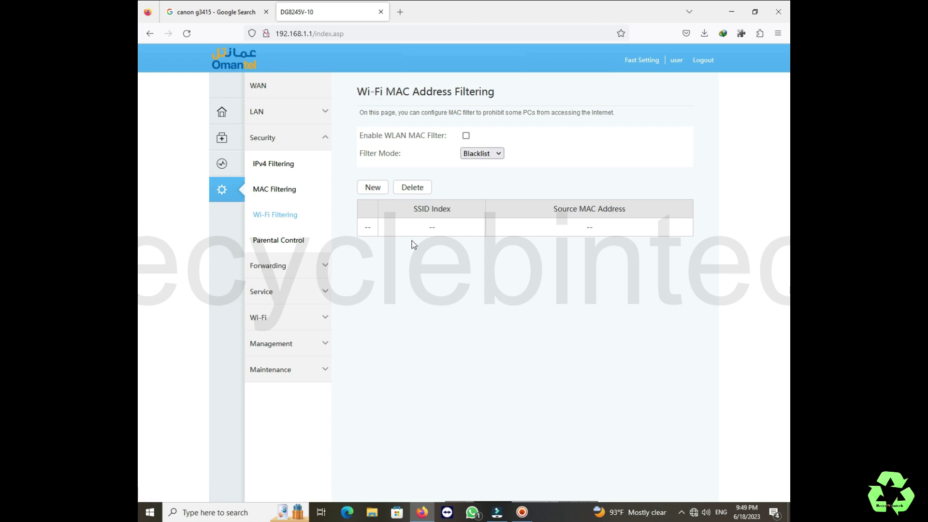
{"action": "left_click", "coordinate": [471, 156]}
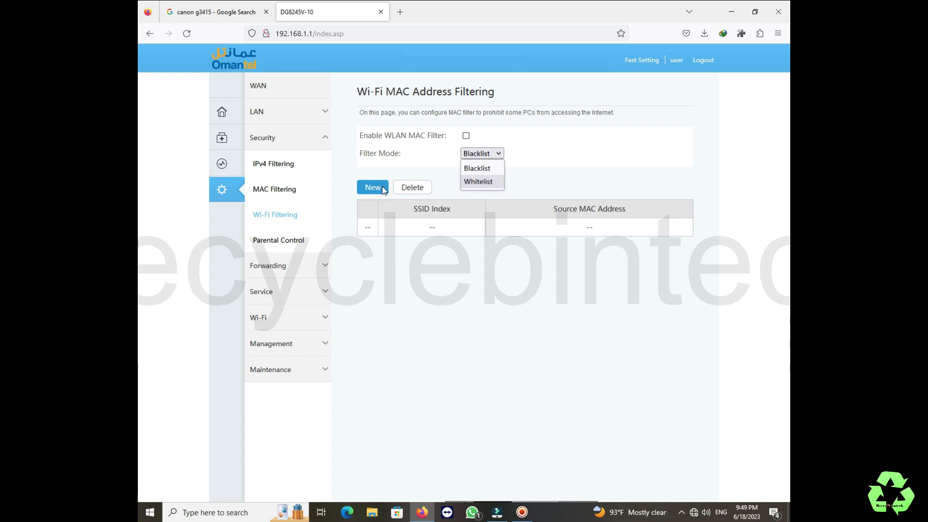
On Parental Control, start a new rule, check the device choices, then cancel it.
{"action": "left_click", "coordinate": [283, 244]}
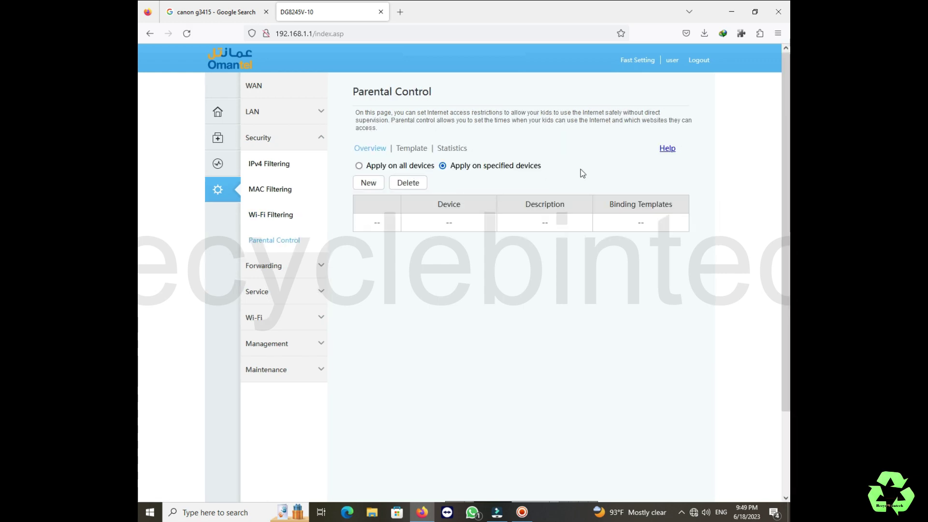
{"action": "left_click", "coordinate": [368, 183]}
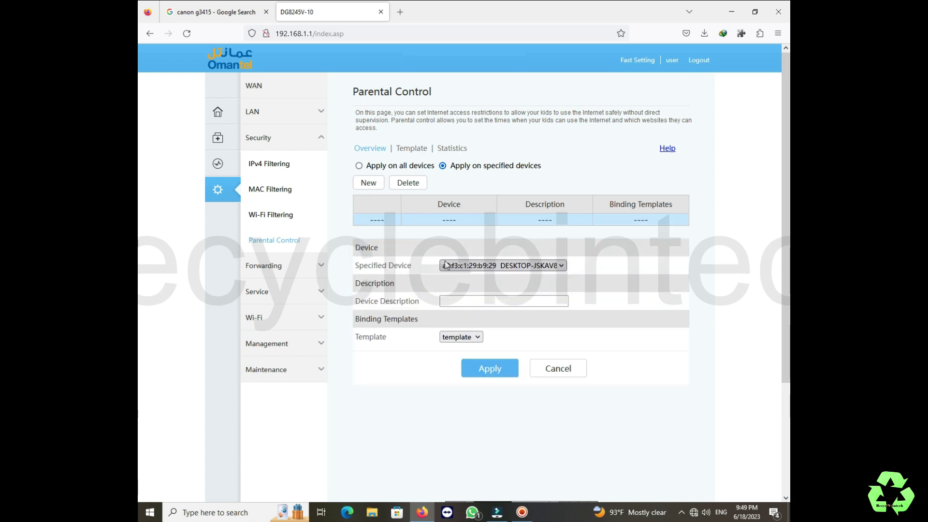
{"action": "left_click", "coordinate": [563, 266]}
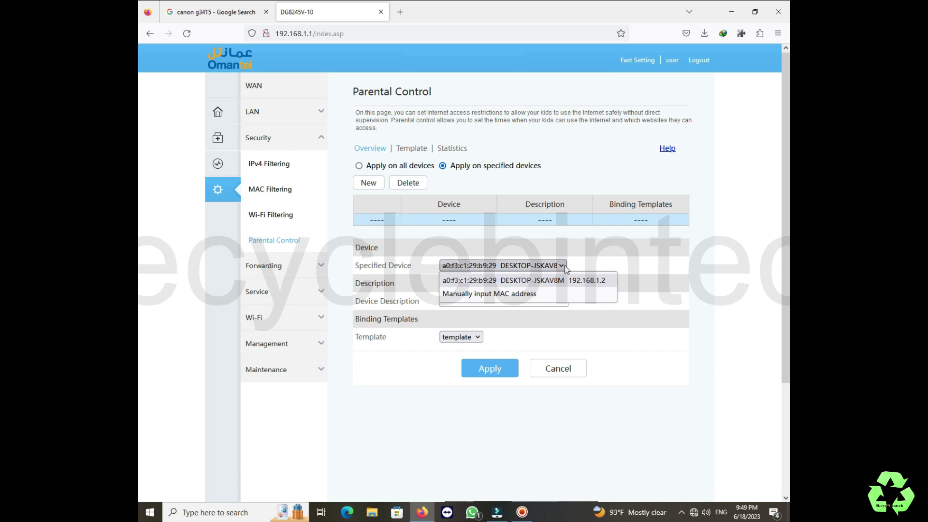
{"action": "left_click", "coordinate": [563, 265]}
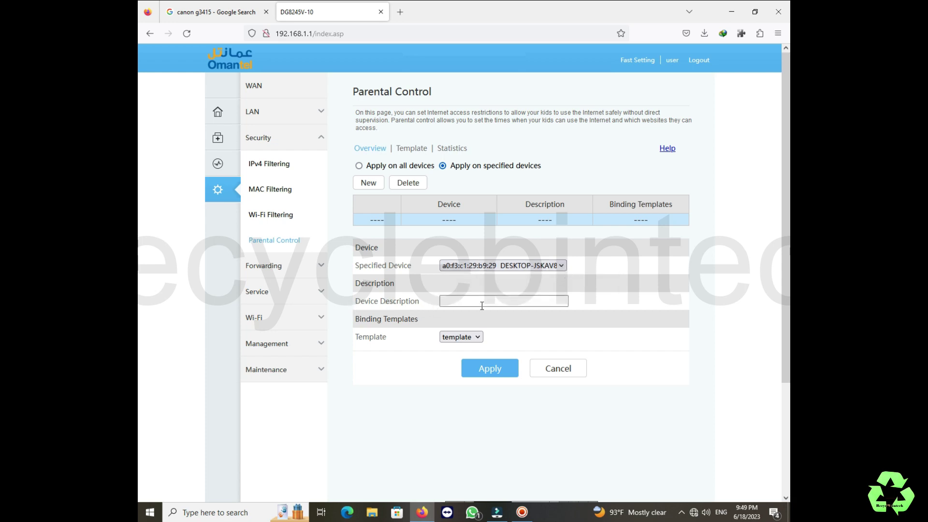
{"action": "left_click", "coordinate": [568, 373]}
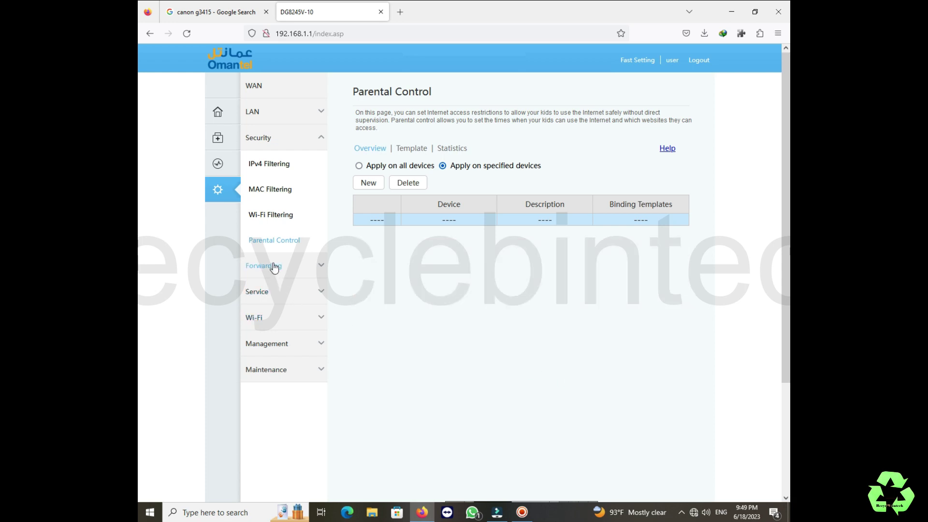
Under LAN > DHCP Server, uncheck primary DHCP server, DHCP relay and Option125, then apply.
{"action": "left_click", "coordinate": [274, 267]}
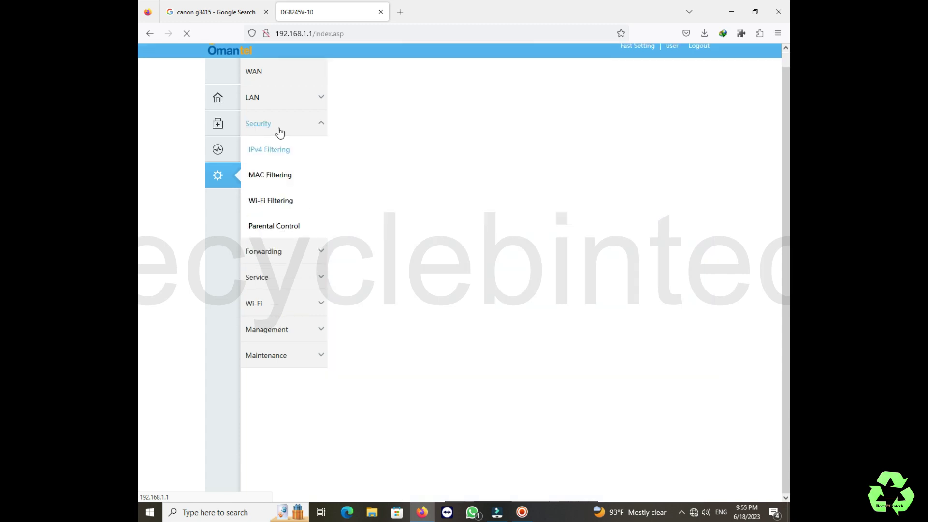
{"action": "left_click", "coordinate": [273, 104]}
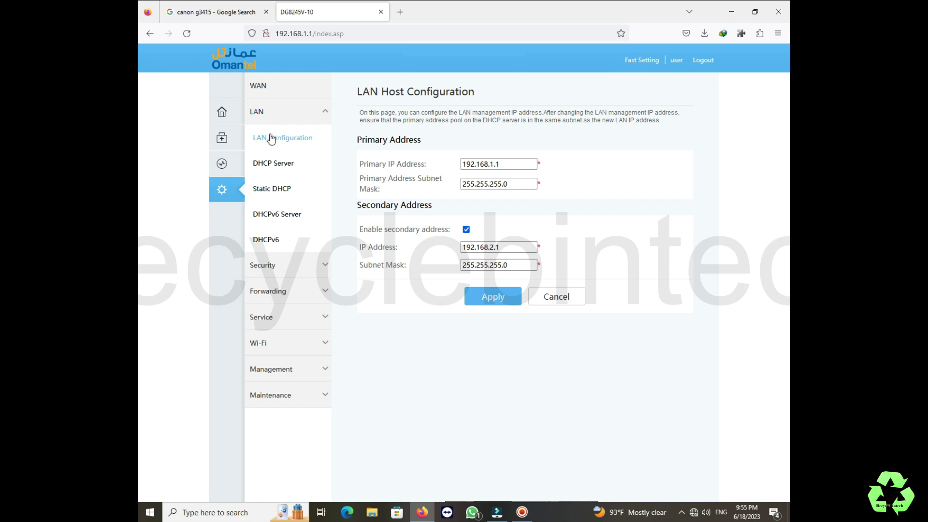
{"action": "left_click", "coordinate": [271, 141]}
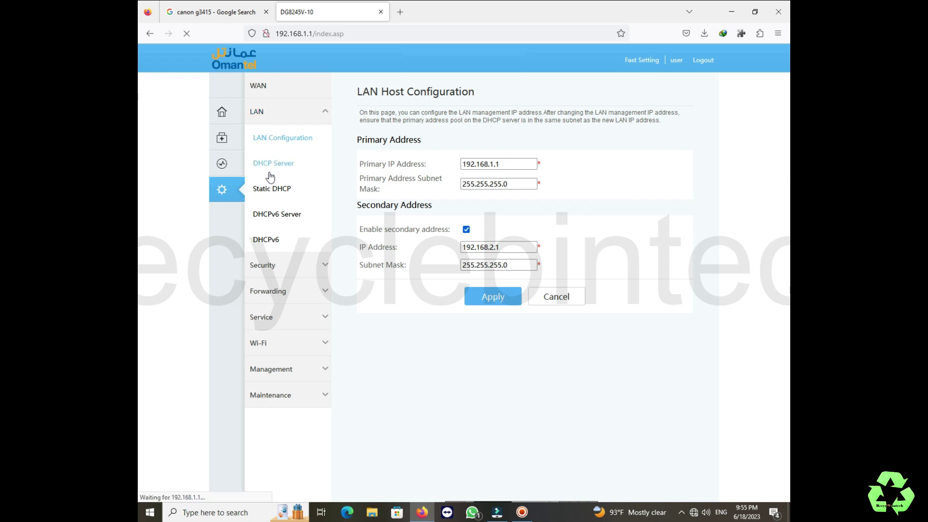
{"action": "left_click", "coordinate": [273, 164]}
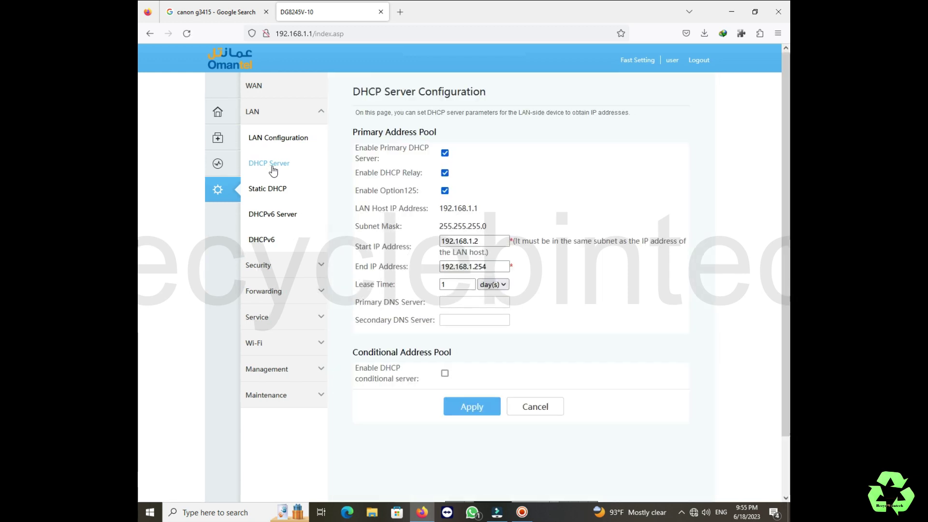
{"action": "left_click", "coordinate": [444, 153]}
{"action": "left_click", "coordinate": [444, 173]}
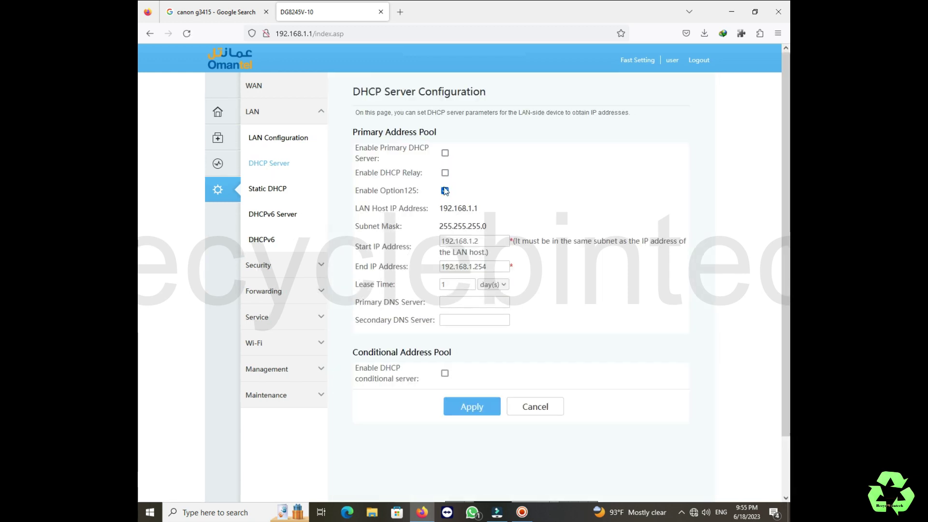
{"action": "left_click", "coordinate": [445, 190]}
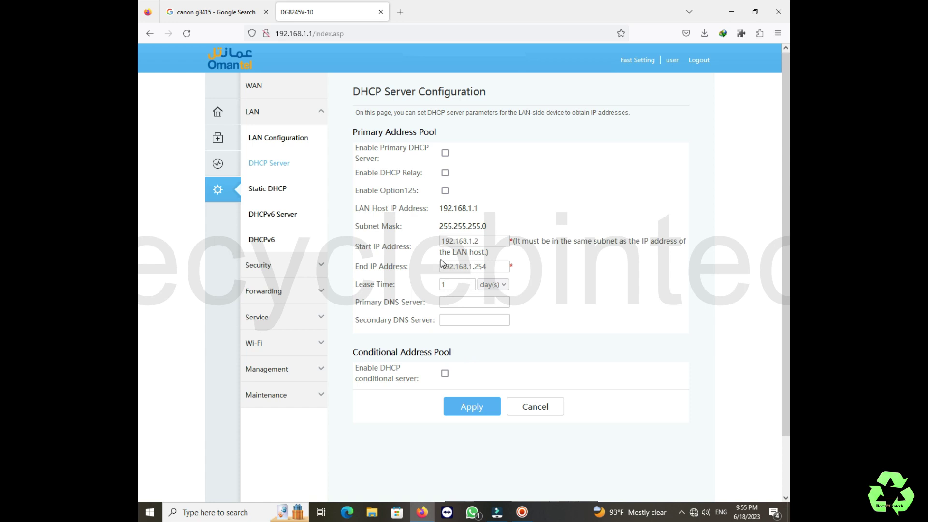
{"action": "left_click", "coordinate": [467, 408]}
Set primary LAN IP to 192.168.2.1, disable the secondary address, apply and confirm both prompts.
{"action": "left_click", "coordinate": [273, 140]}
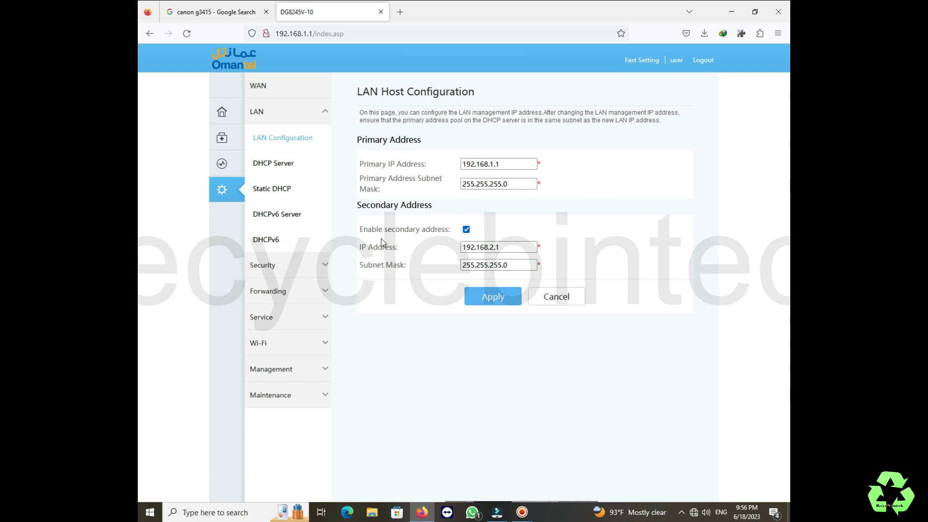
{"action": "left_click", "coordinate": [493, 164]}
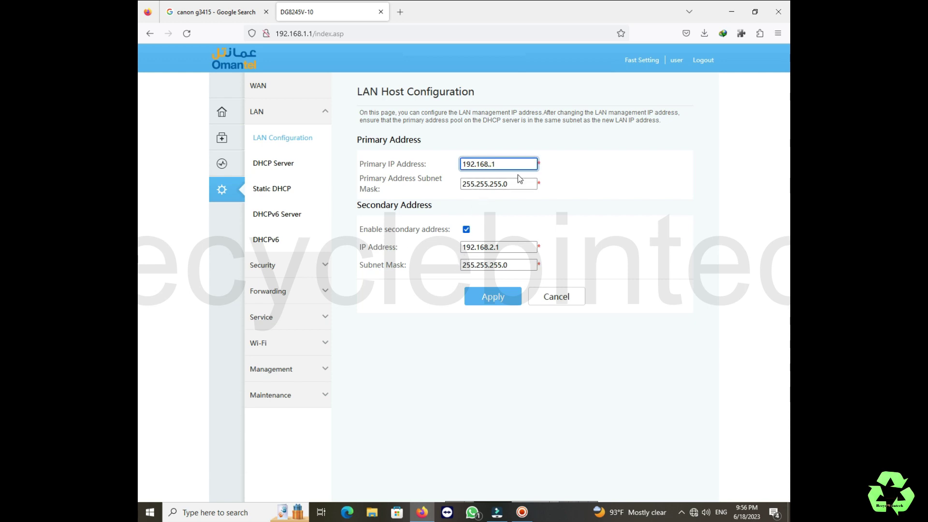
{"action": "left_click", "coordinate": [468, 235]}
{"action": "left_click", "coordinate": [467, 232]}
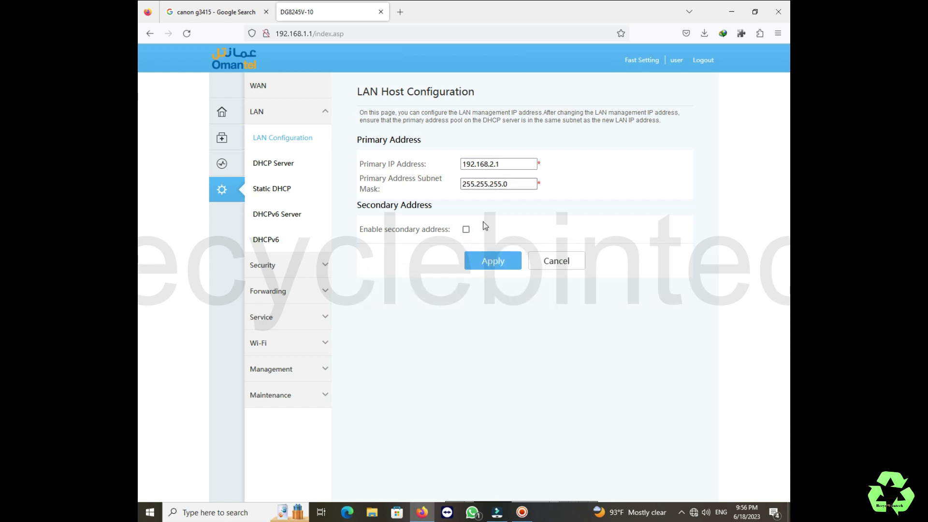
{"action": "left_click", "coordinate": [493, 266]}
{"action": "left_click", "coordinate": [508, 294]}
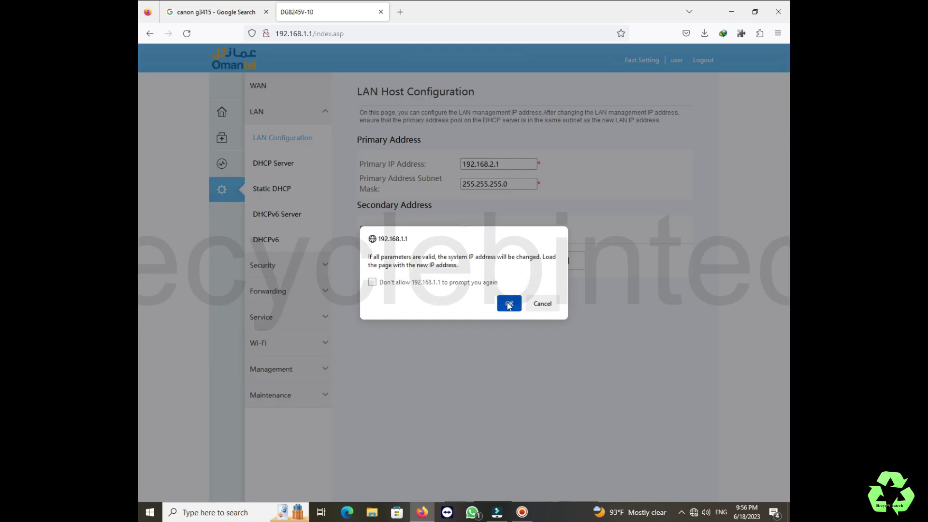
{"action": "left_click", "coordinate": [508, 303]}
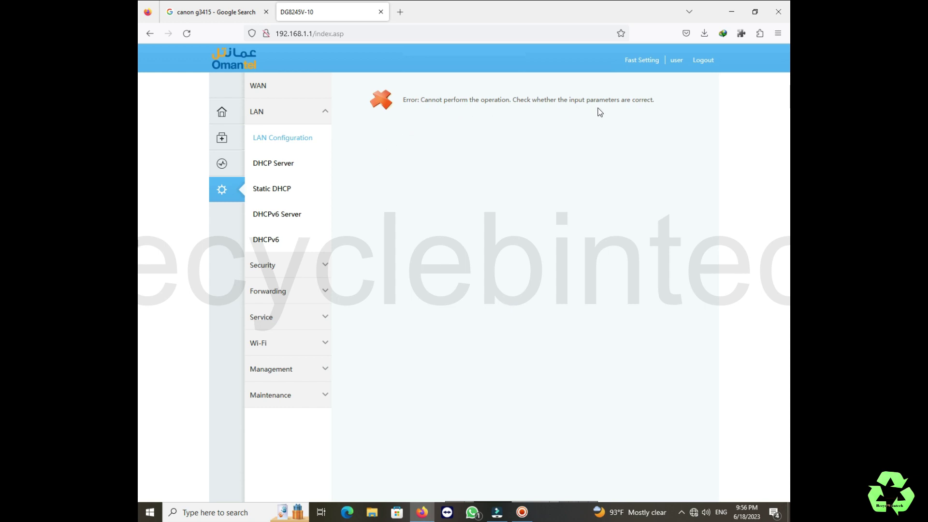
Edit the browser address to point at the router's new 192.168.2.1 address.
{"action": "left_click", "coordinate": [307, 35]}
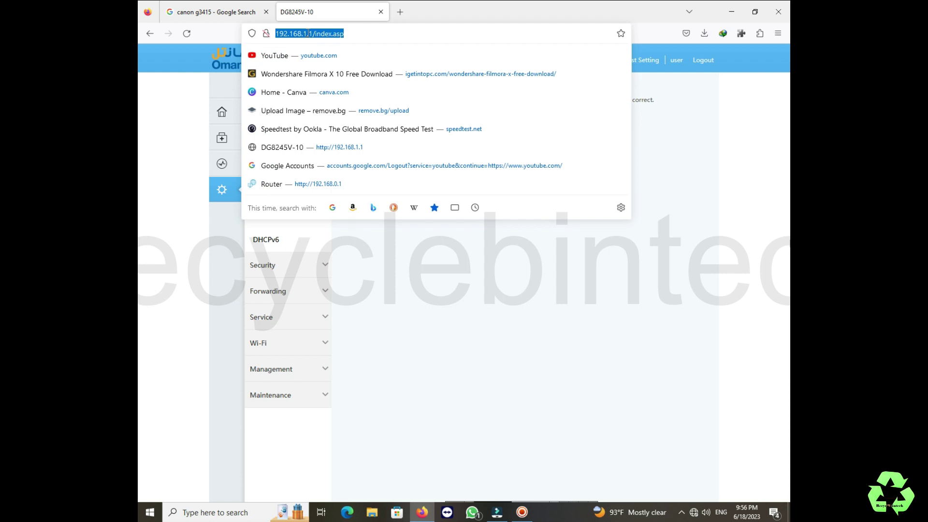
{"action": "left_click", "coordinate": [309, 35]}
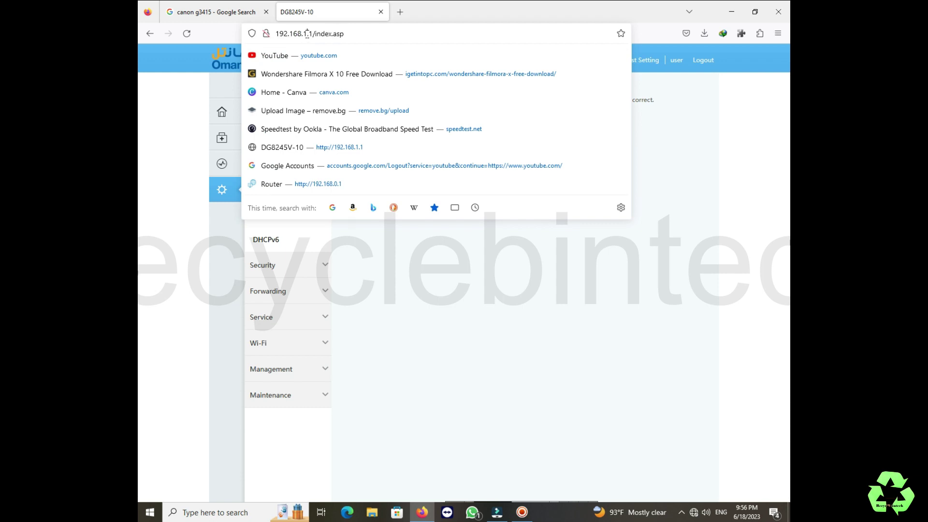
{"action": "key", "text": "BackSpace"}
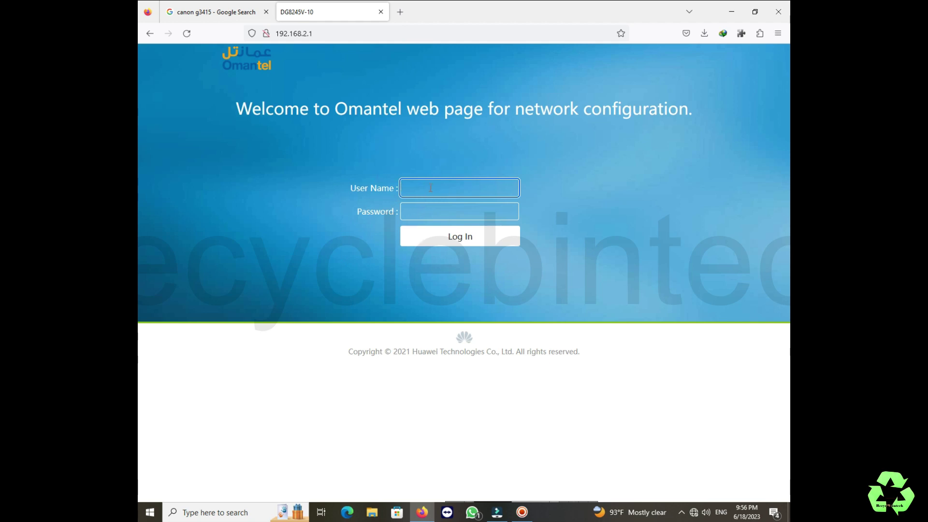
Log in with the router's user name and password.
{"action": "left_click", "coordinate": [430, 188]}
{"action": "type", "text": "user"}
{"action": "key", "text": "Tab"}
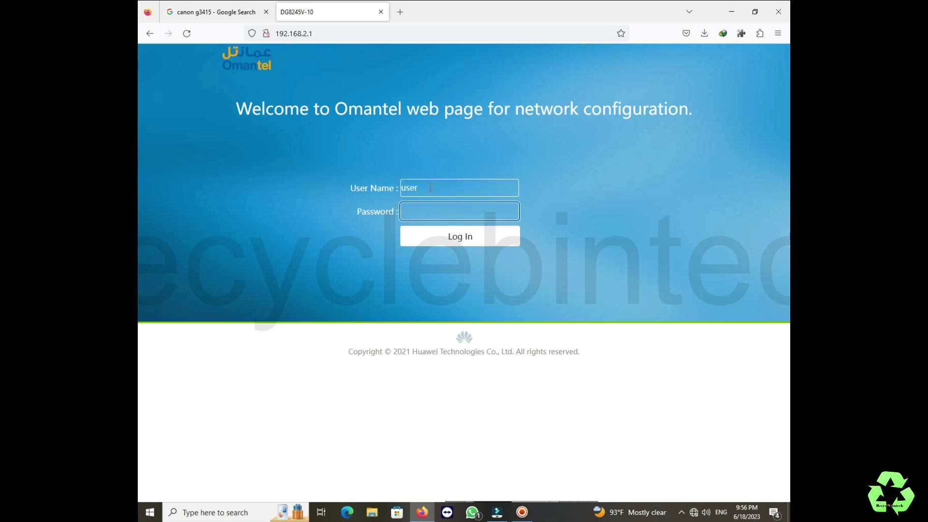
{"action": "type", "text": "user12345"}
{"action": "left_click", "coordinate": [428, 237]}
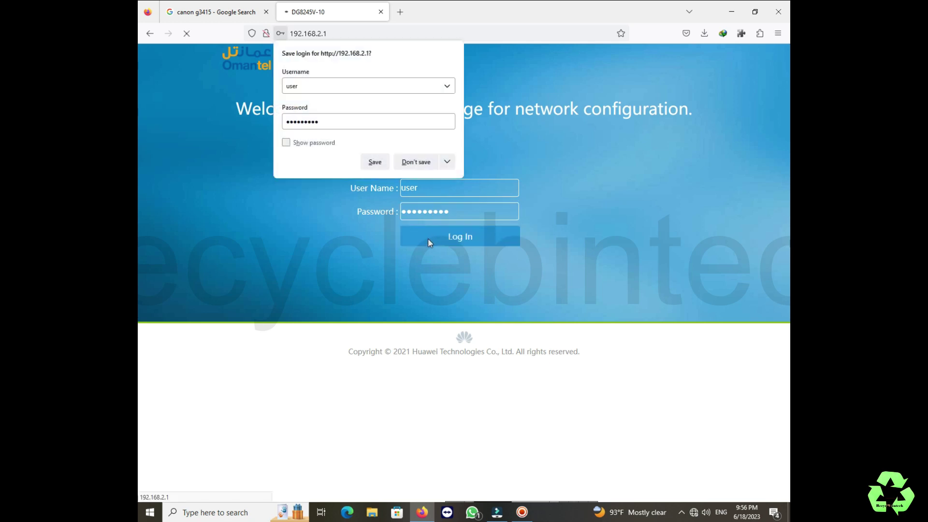
Decline saving the login in Firefox, then go to Advanced > LAN > LAN Host Configuration.
{"action": "left_click", "coordinate": [404, 167]}
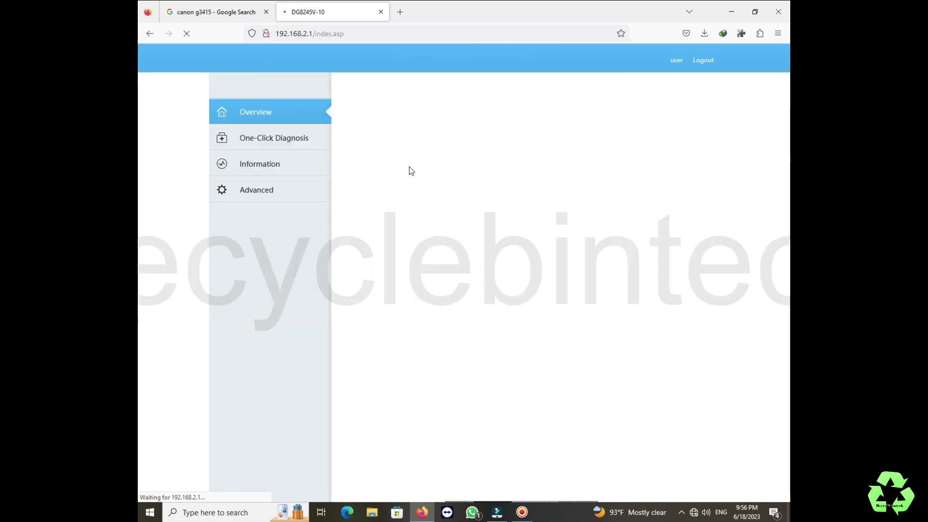
{"action": "left_click", "coordinate": [281, 198]}
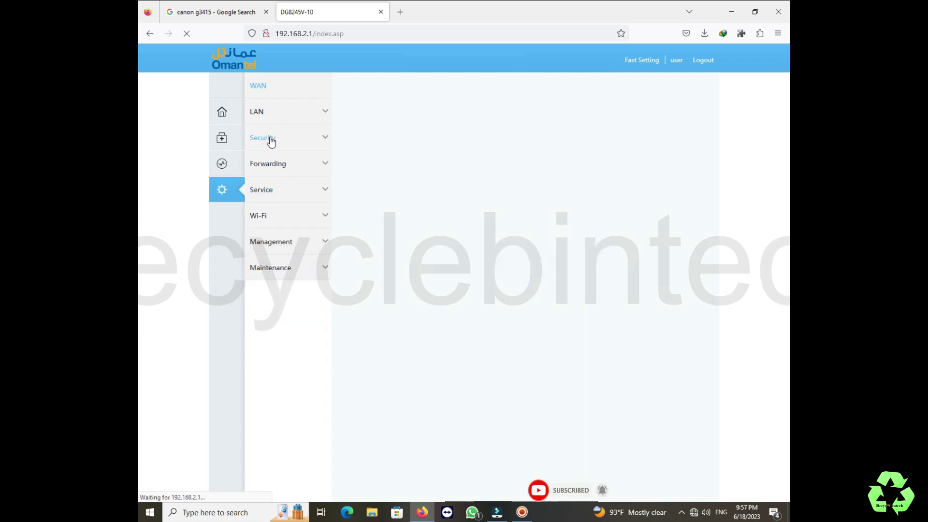
{"action": "left_click", "coordinate": [269, 115]}
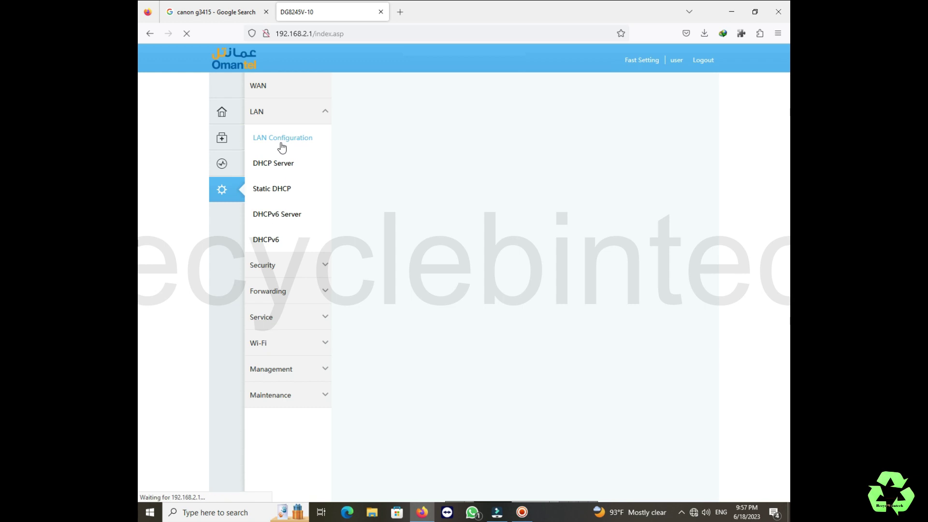
{"action": "left_click", "coordinate": [280, 93]}
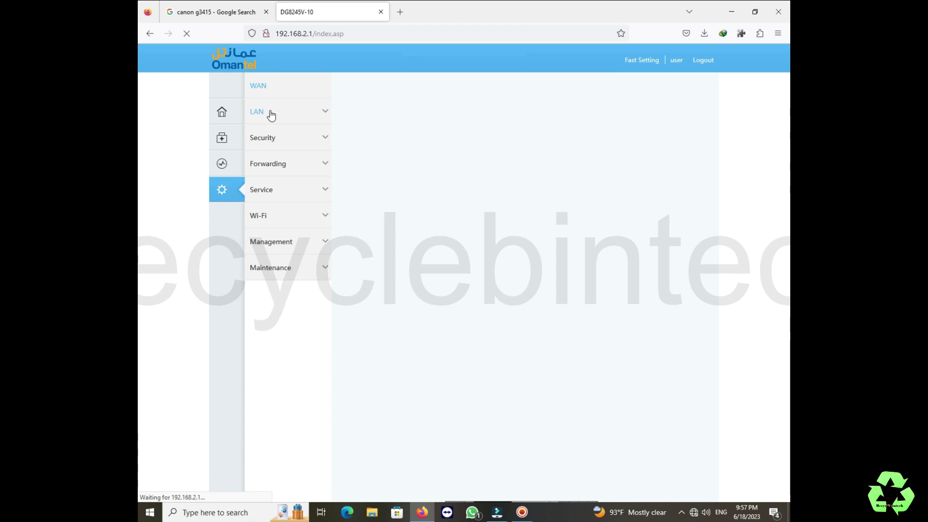
{"action": "left_click", "coordinate": [270, 115]}
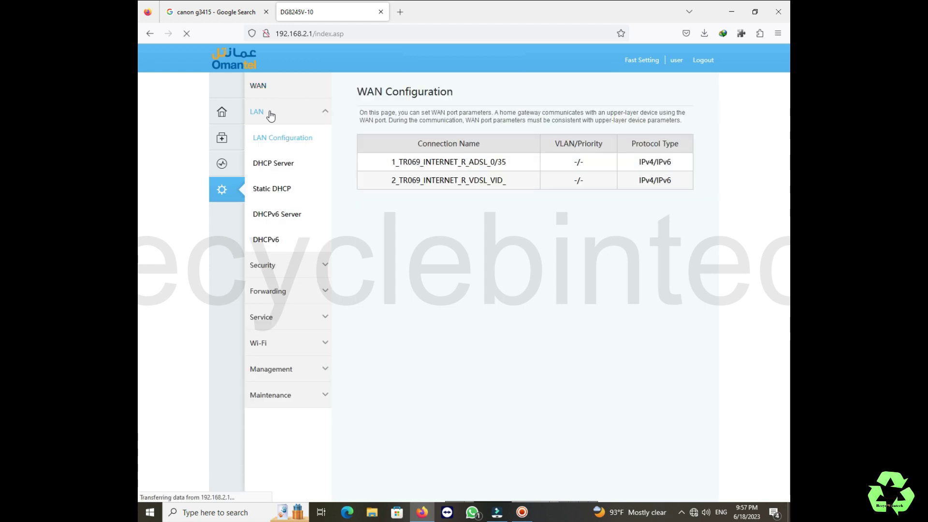
{"action": "left_click", "coordinate": [278, 165]}
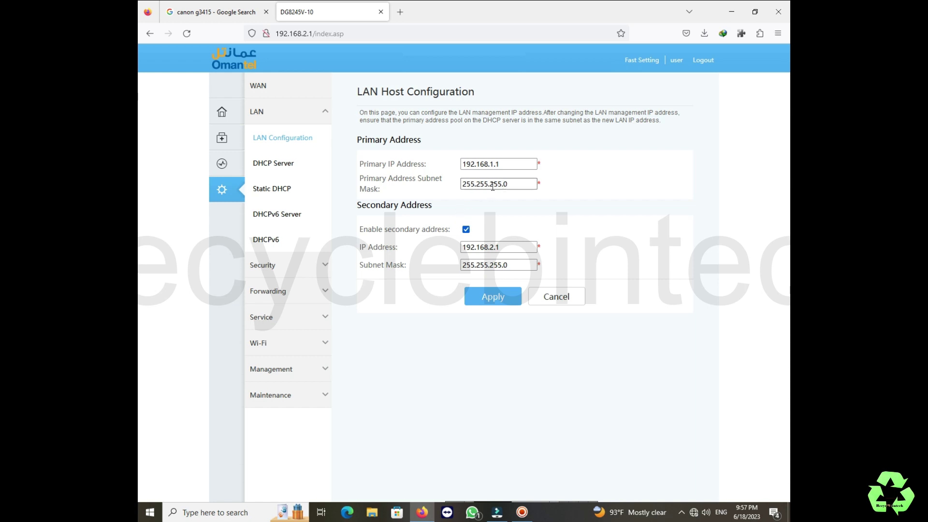
Change the primary IP to 192.168.2.1, apply, and dismiss the network segments warning.
{"action": "left_click", "coordinate": [494, 164]}
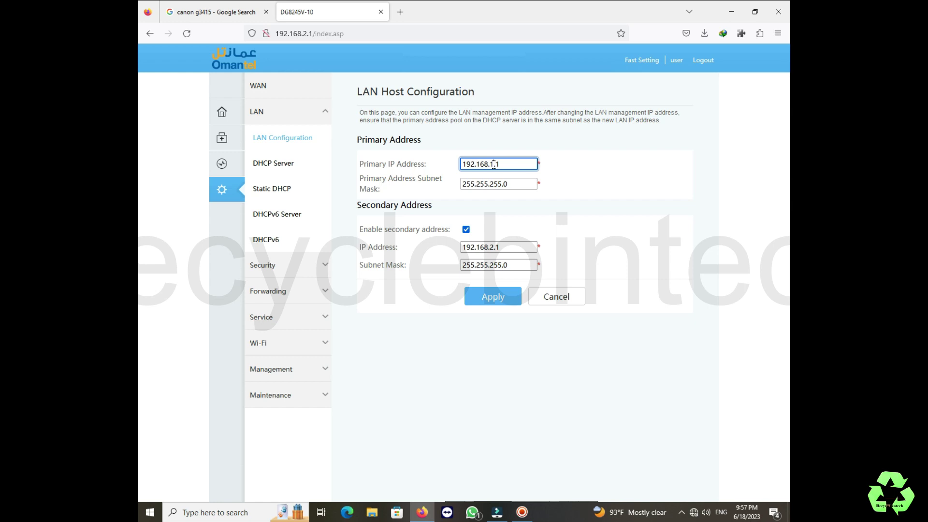
{"action": "key", "text": "BackSpace"}
{"action": "type", "text": "2"}
{"action": "left_click", "coordinate": [503, 302]}
{"action": "left_click", "coordinate": [539, 296]}
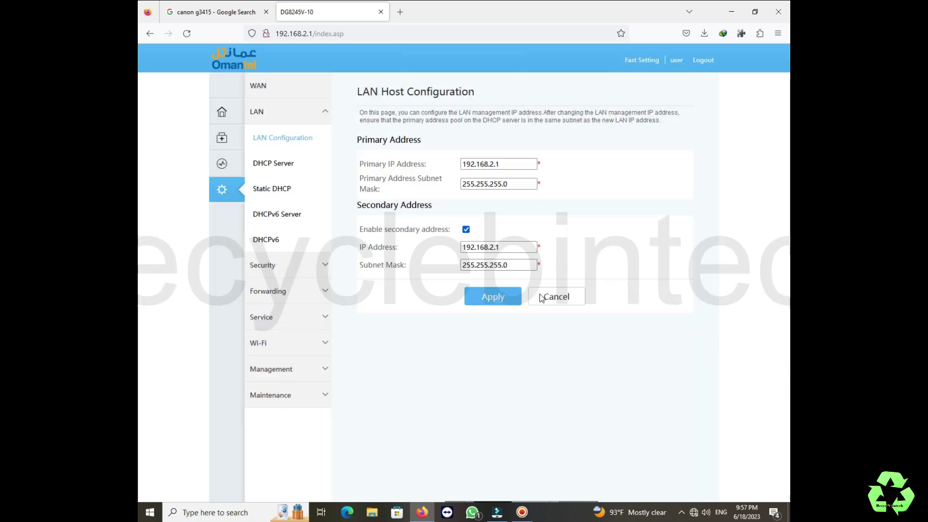
Change the secondary IP to 192.168.3.1, apply, and confirm both disconnection warnings.
{"action": "left_click", "coordinate": [493, 248]}
{"action": "left_click", "coordinate": [493, 247]}
{"action": "key", "text": "BackSpace"}
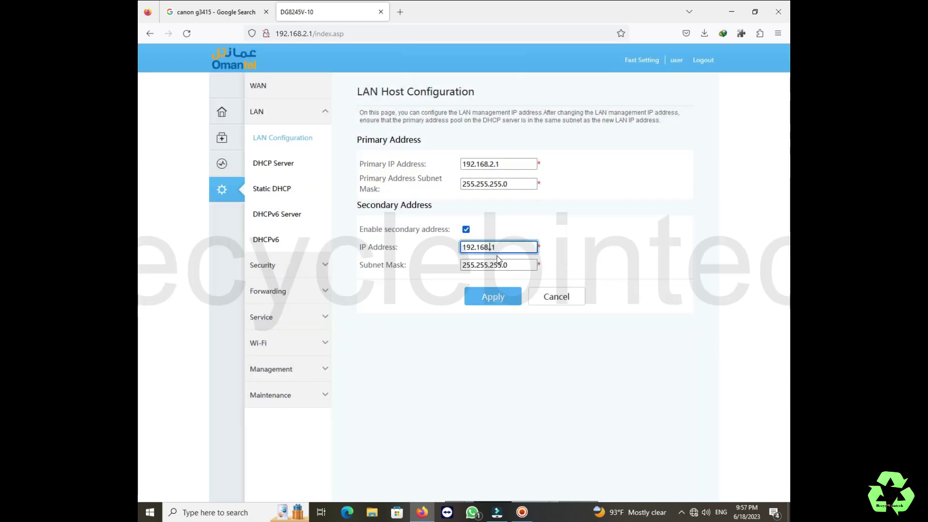
{"action": "type", "text": "3."}
{"action": "left_click", "coordinate": [489, 299]}
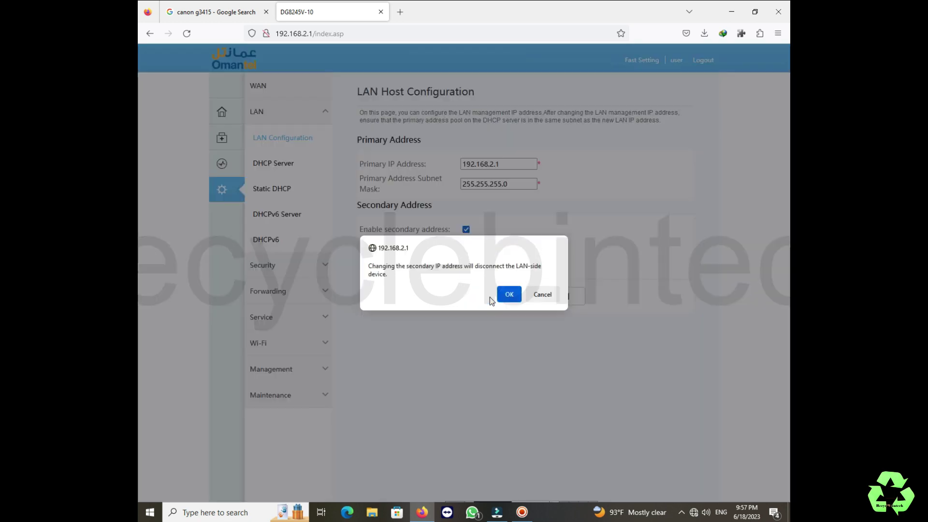
{"action": "left_click", "coordinate": [509, 296]}
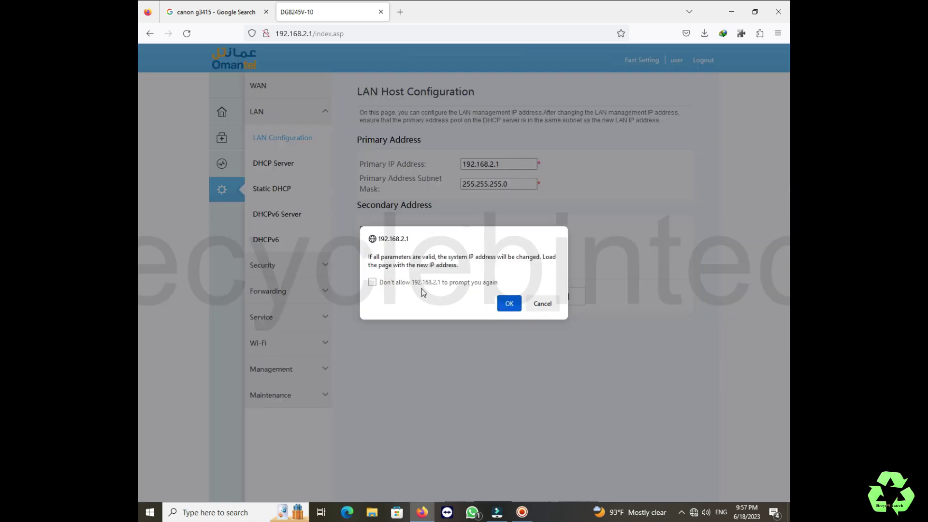
{"action": "left_click", "coordinate": [395, 282]}
{"action": "left_click", "coordinate": [501, 307]}
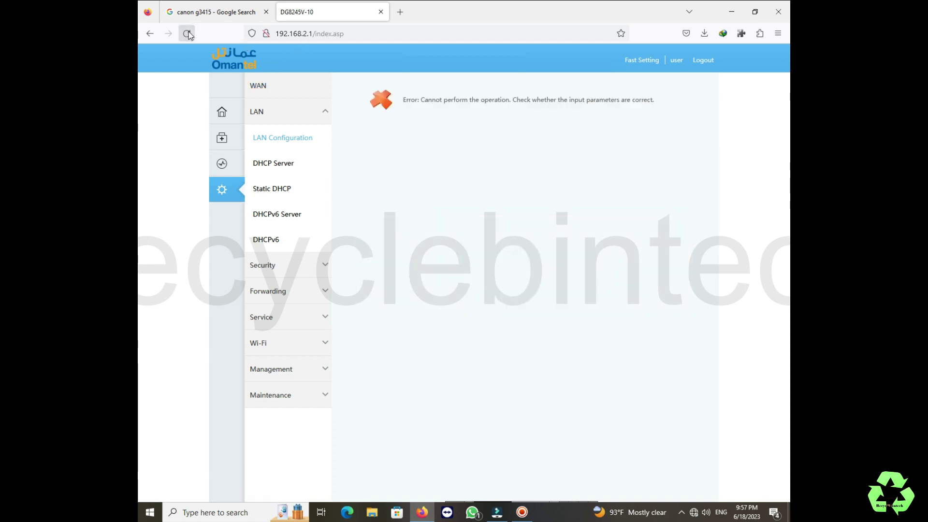
Leave the address bar and return to the router overview page.
{"action": "left_click", "coordinate": [307, 34]}
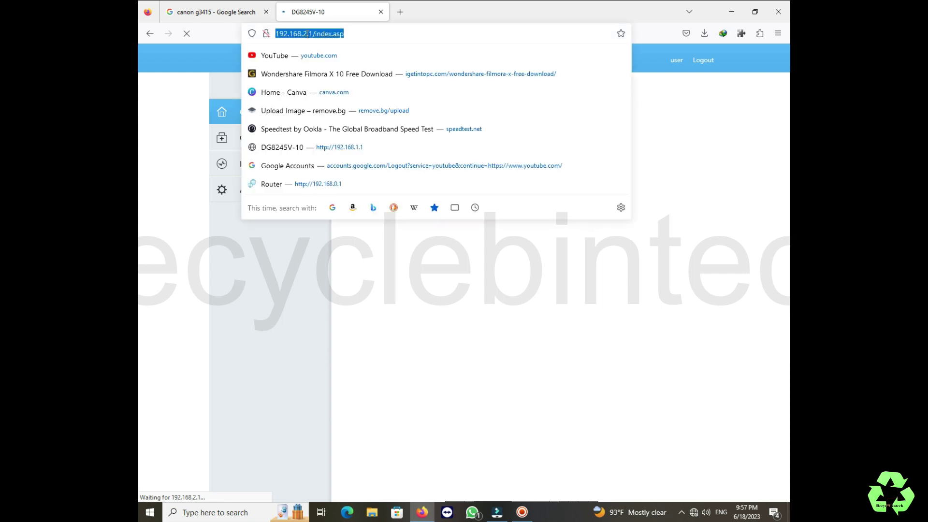
{"action": "left_click", "coordinate": [307, 34]}
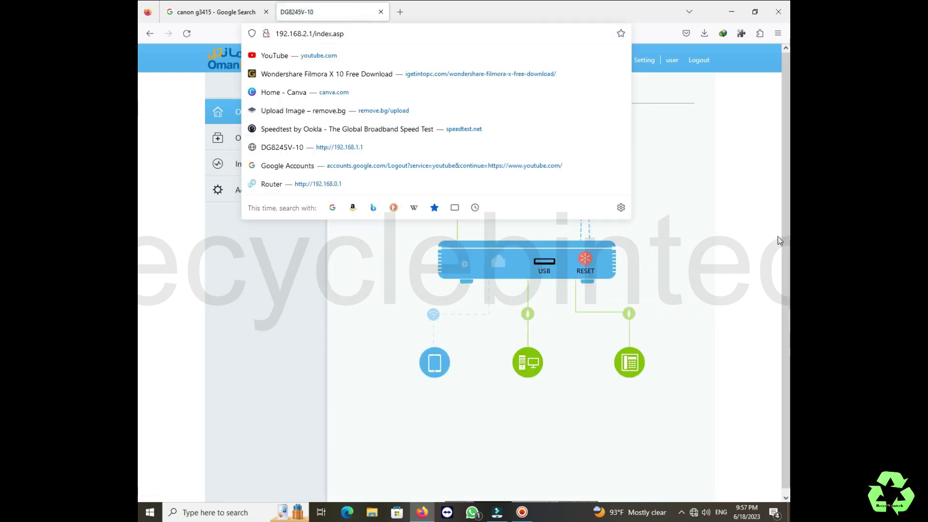
{"action": "left_click", "coordinate": [698, 212]}
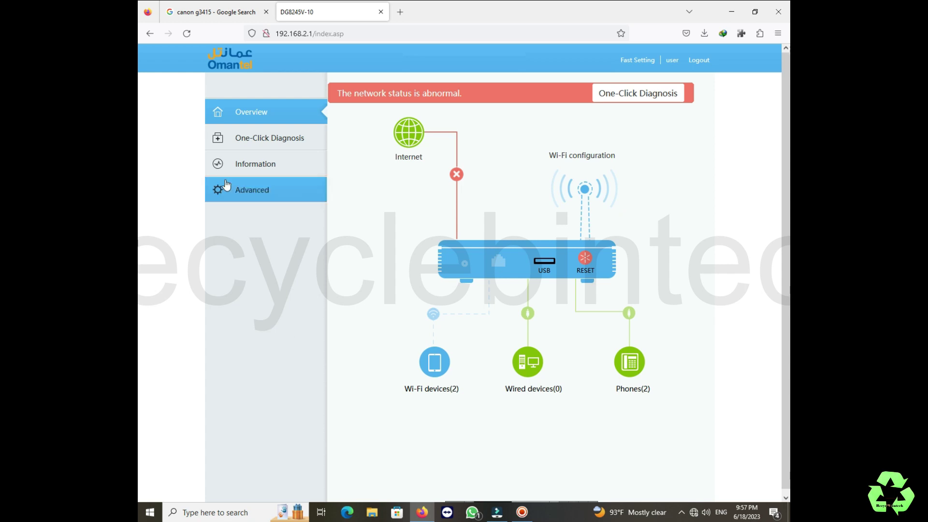
Connect to the router's 5 GHz Wi-Fi network by entering its security key.
{"action": "left_click", "coordinate": [695, 513]}
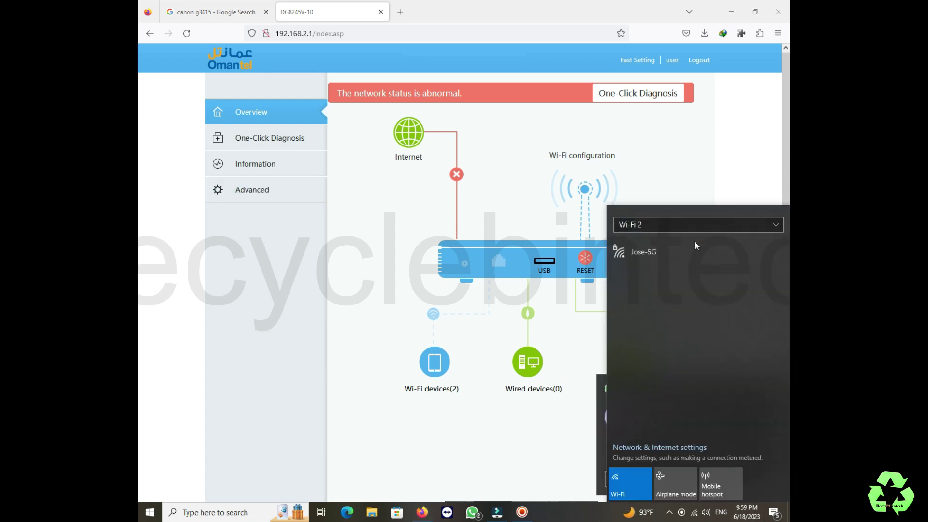
{"action": "left_click", "coordinate": [694, 244]}
{"action": "left_click", "coordinate": [740, 292]}
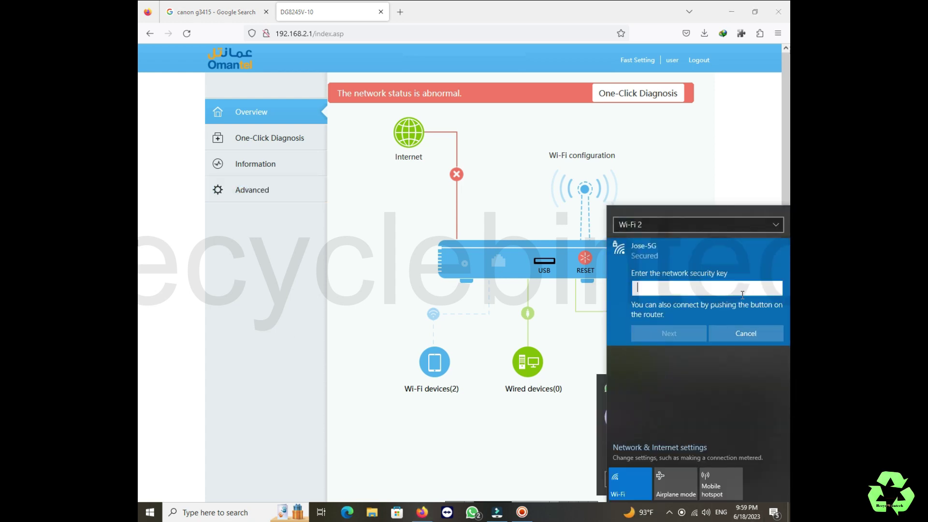
{"action": "type", "text": "1234"}
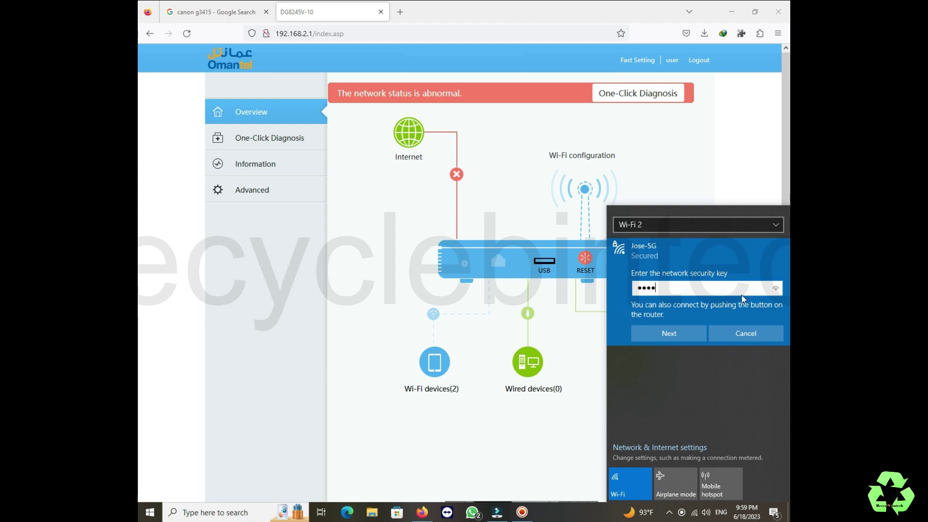
{"action": "type", "text": "5678"}
{"action": "left_click", "coordinate": [677, 333]}
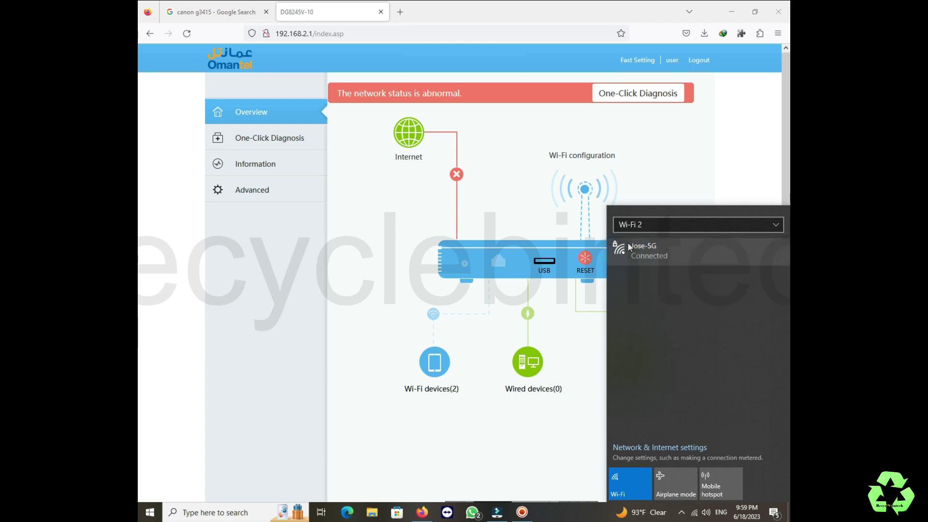
Search 'speed' to open speedtest.net and block its location request.
{"action": "left_click", "coordinate": [384, 32]}
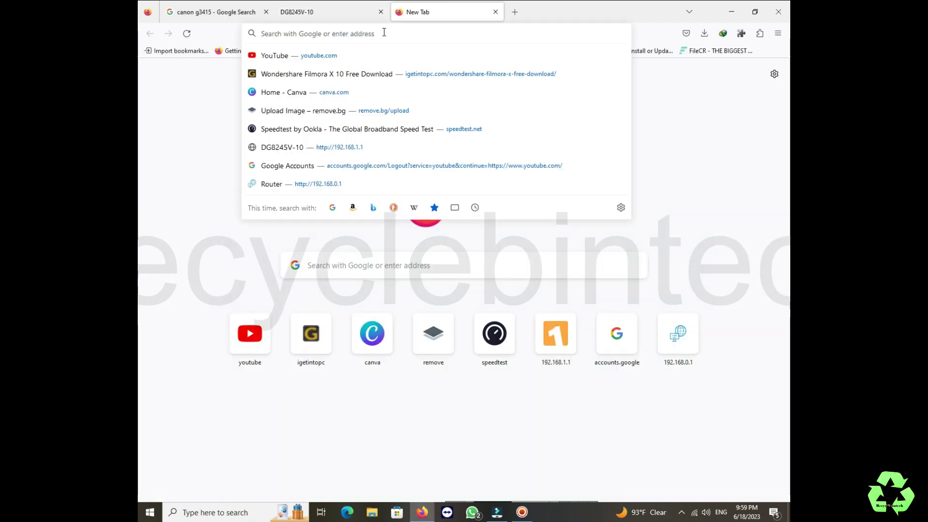
{"action": "type", "text": "speed"}
{"action": "key", "text": "Down"}
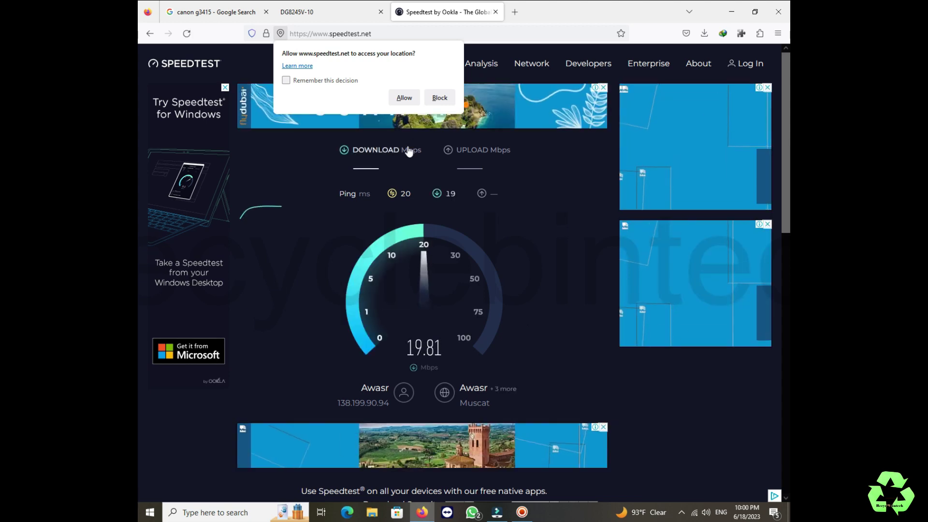
{"action": "left_click", "coordinate": [439, 98]}
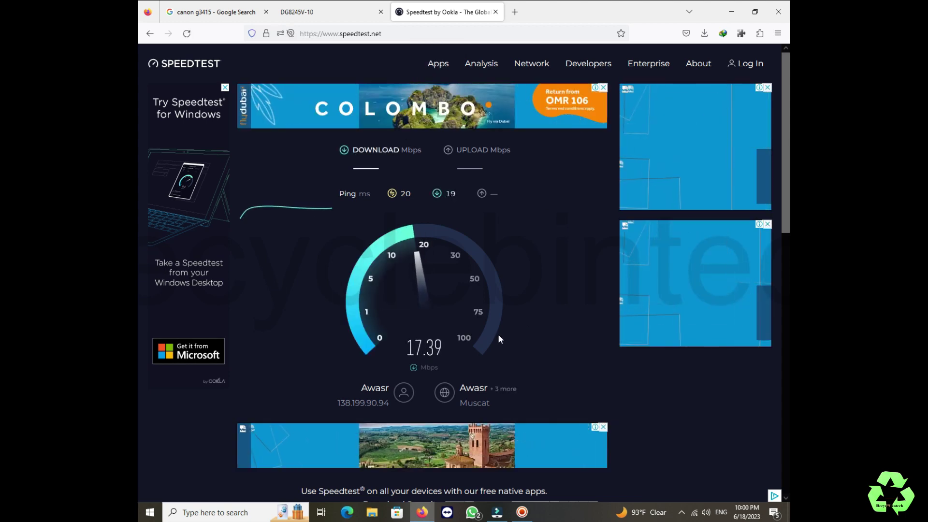
Disconnect the 2.4 GHz network and switch the Wi-Fi list back to the second adapter.
{"action": "left_click", "coordinate": [694, 512]}
{"action": "left_click", "coordinate": [687, 225]}
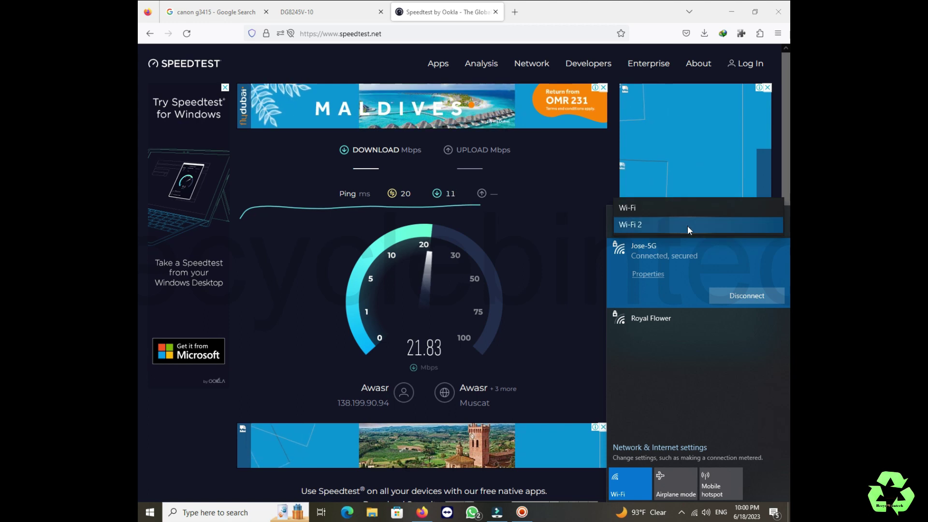
{"action": "left_click", "coordinate": [688, 208]}
{"action": "left_click", "coordinate": [741, 294]}
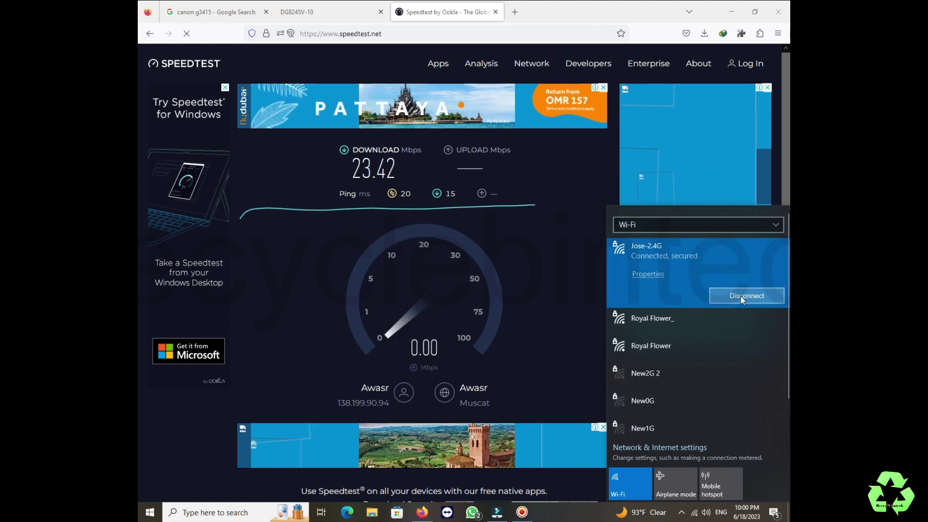
{"action": "left_click", "coordinate": [660, 222]}
{"action": "left_click", "coordinate": [660, 236]}
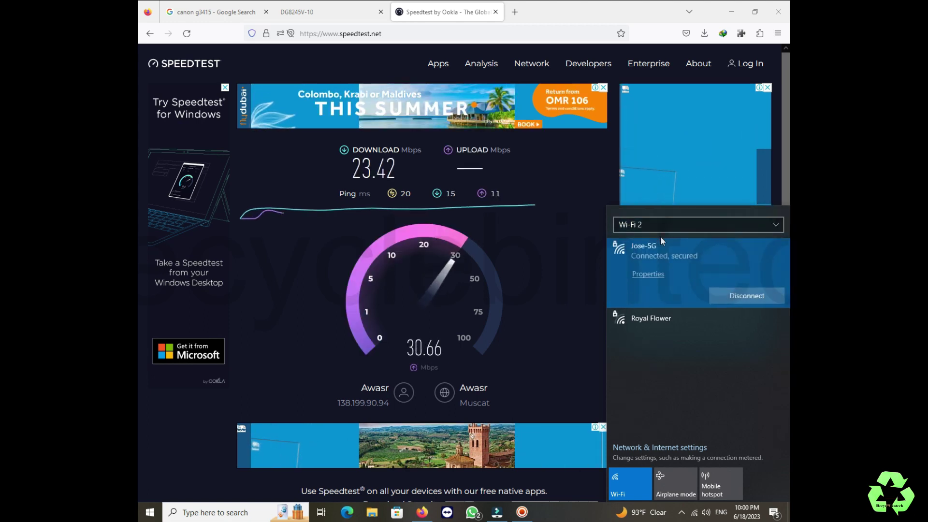
{"action": "left_click", "coordinate": [536, 299]}
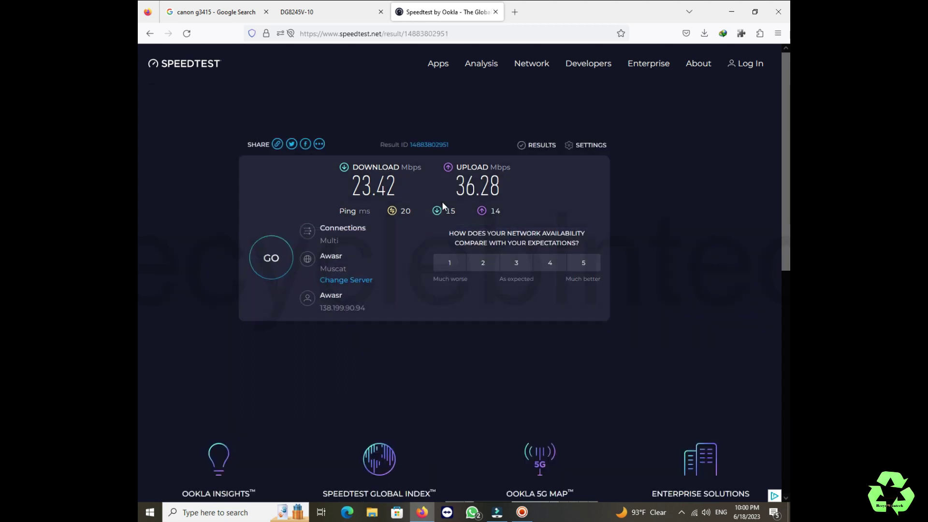
Press GO on speedtest.net to launch another test.
{"action": "left_click", "coordinate": [265, 258]}
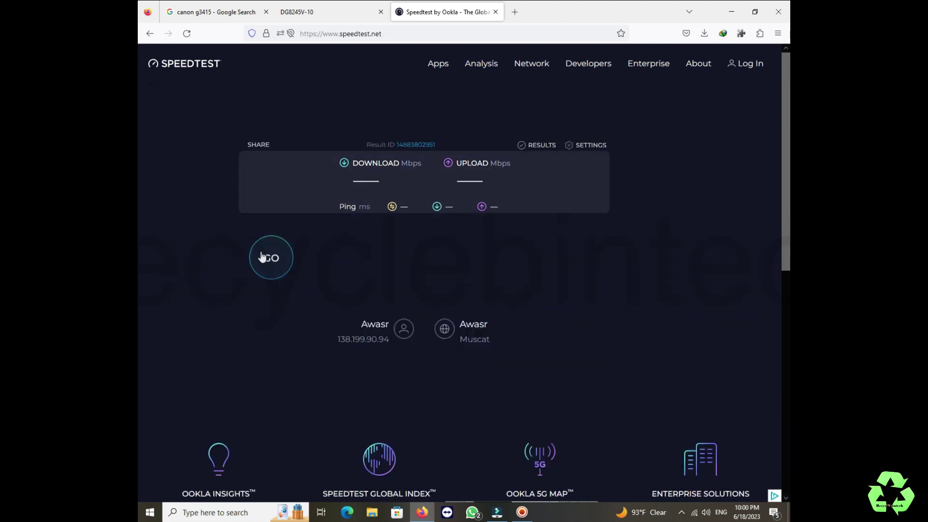